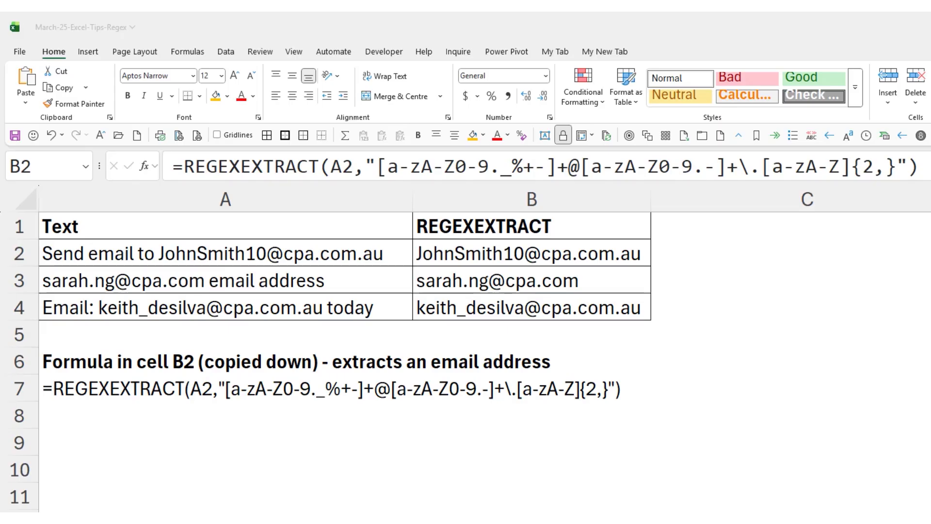
Enter the heading REGEXREPLACE in cell C1, beside the REGEXEXTRACT column
click(512, 254)
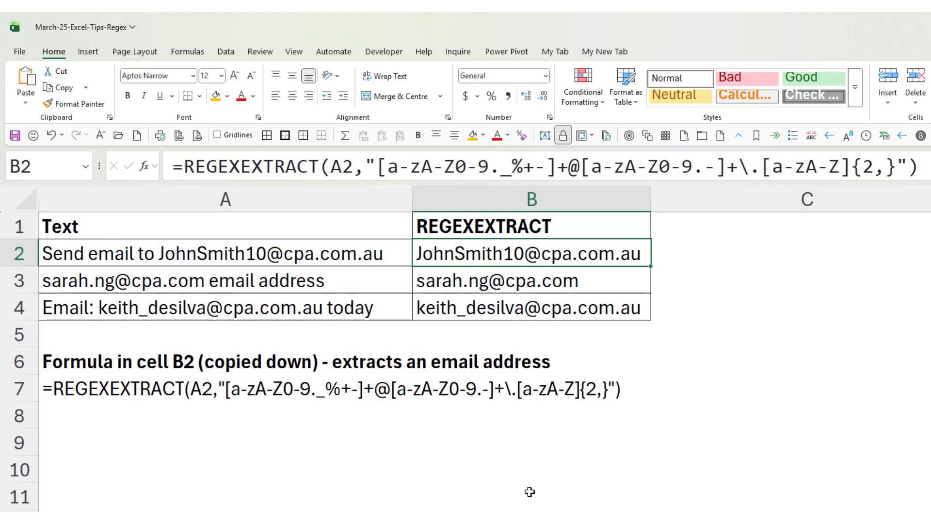
click(718, 229)
text(REGEX)
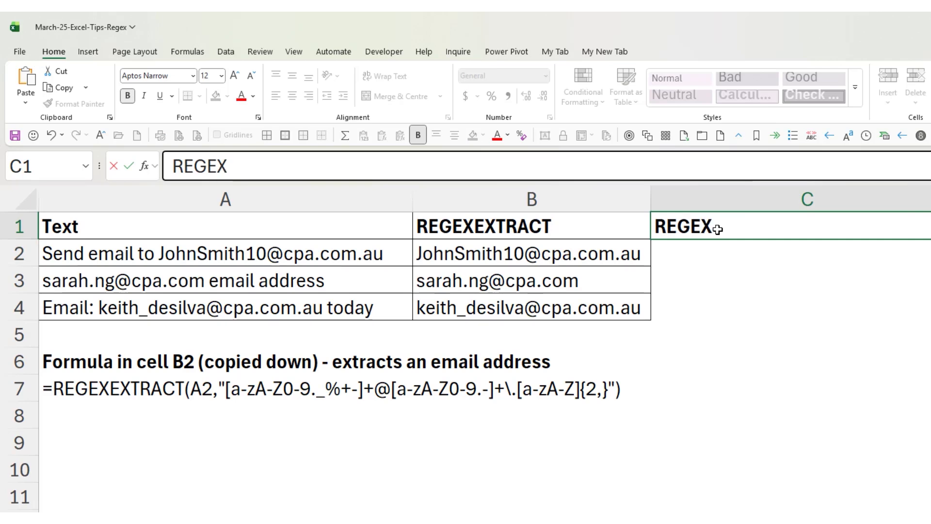
text(REPLACE)
key(Return)
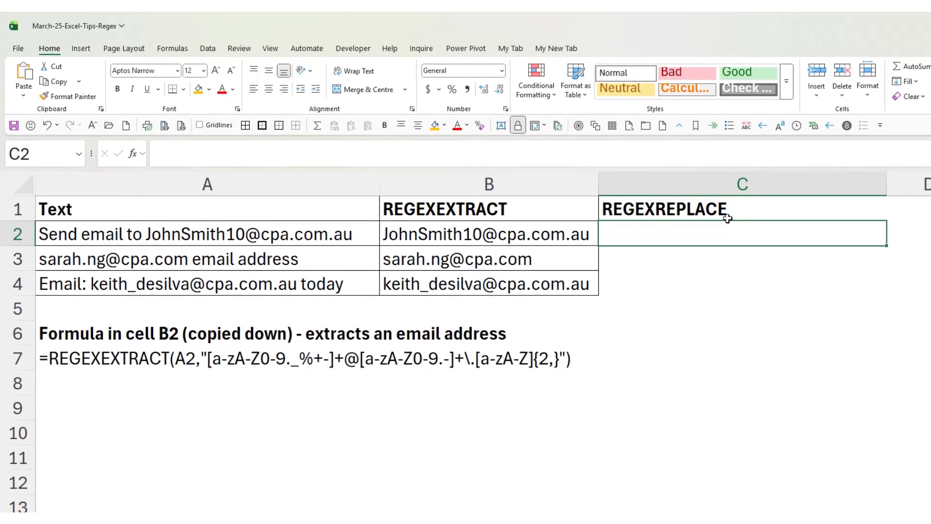
Copy the text of the REGEXEXTRACT formula in B2 and paste it into cell C2, keeping the reference to A2
click(542, 236)
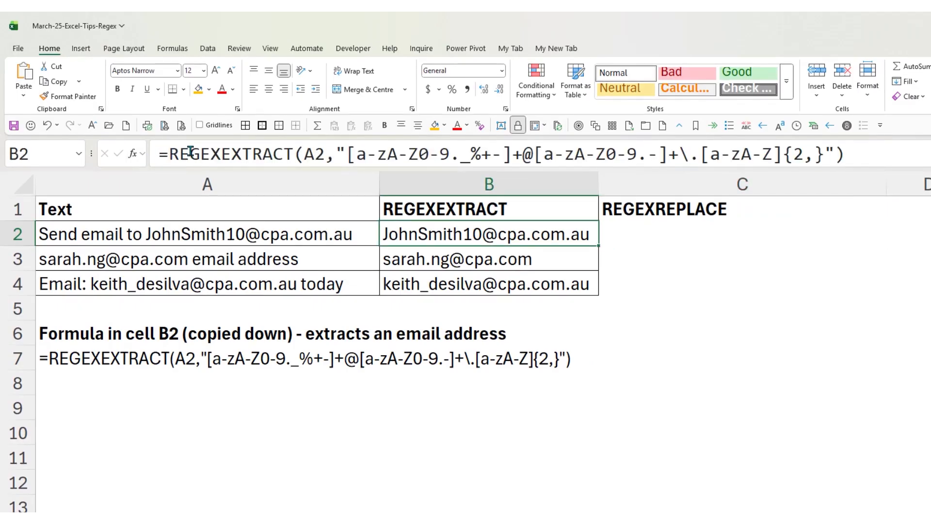
drag(856, 151, 139, 154)
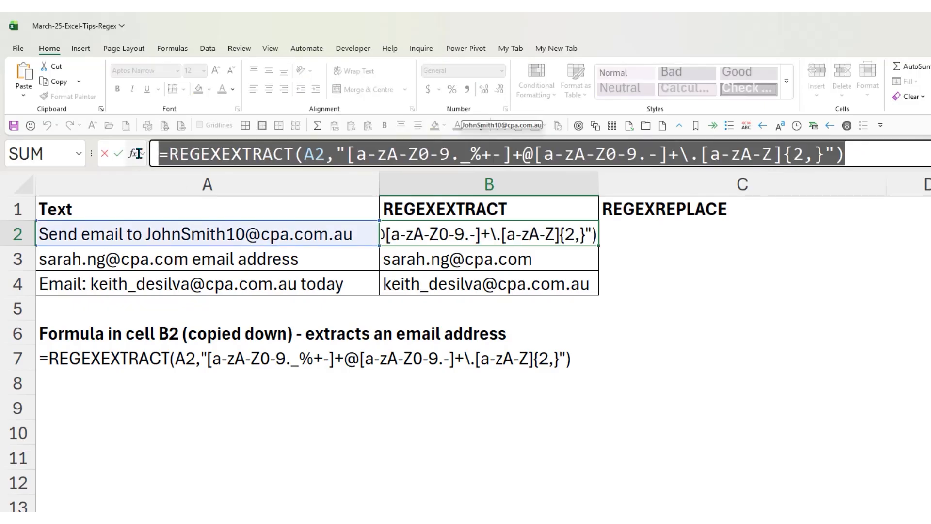
key(ctrl+c)
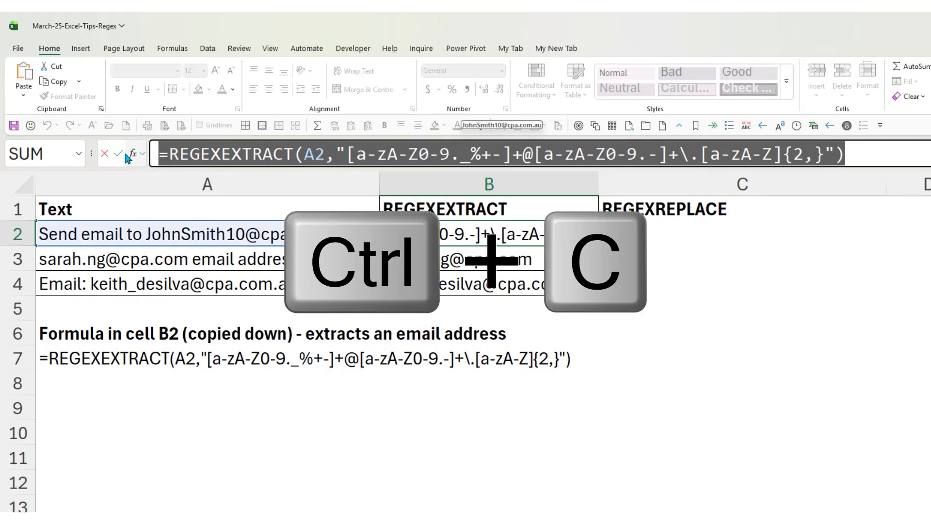
click(104, 151)
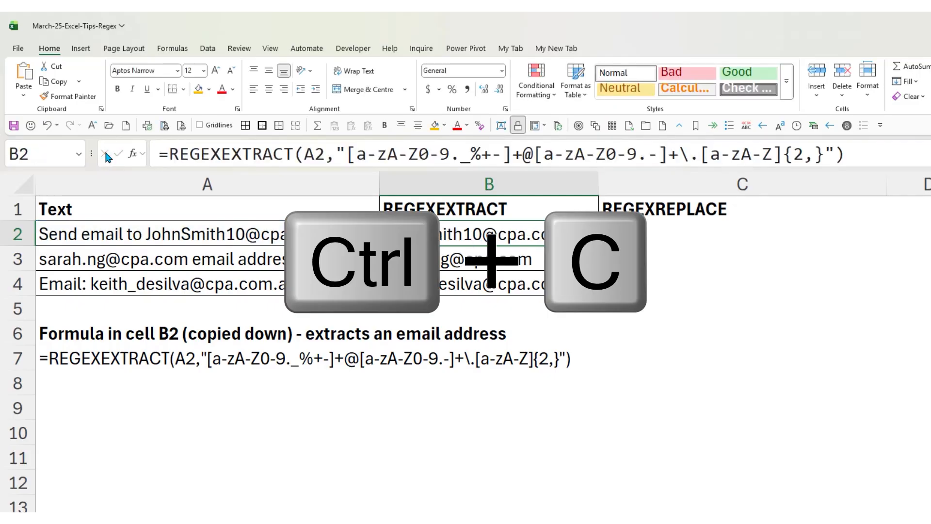
click(688, 234)
click(620, 152)
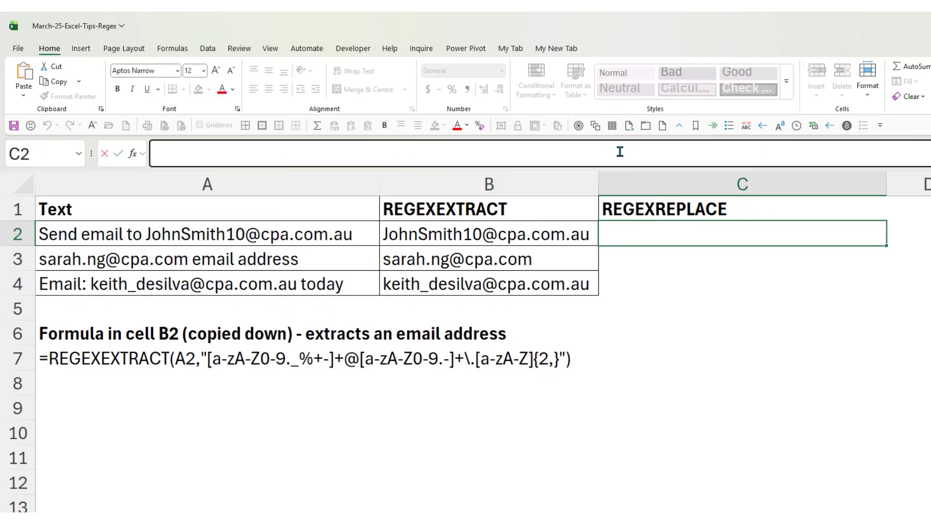
key(ctrl+v)
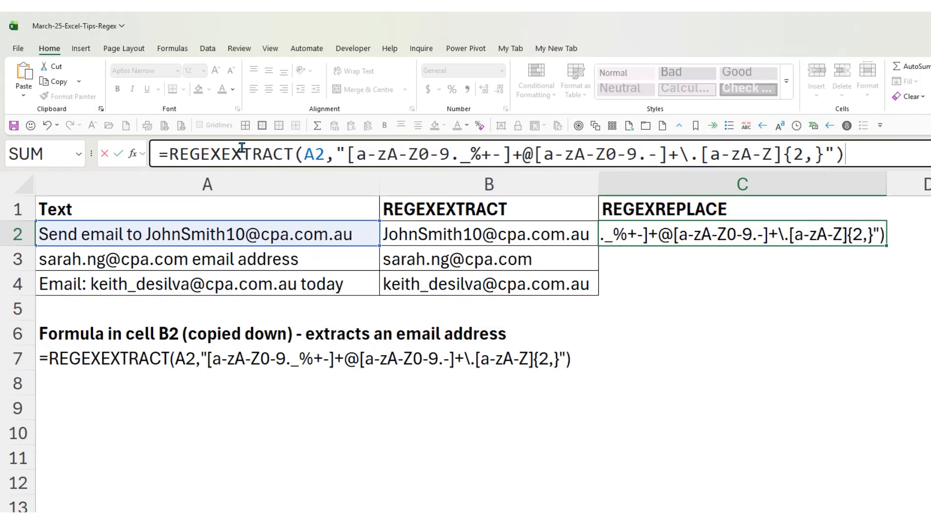
Change the function name in the C2 formula to REGEXREPLACE
drag(222, 148, 295, 148)
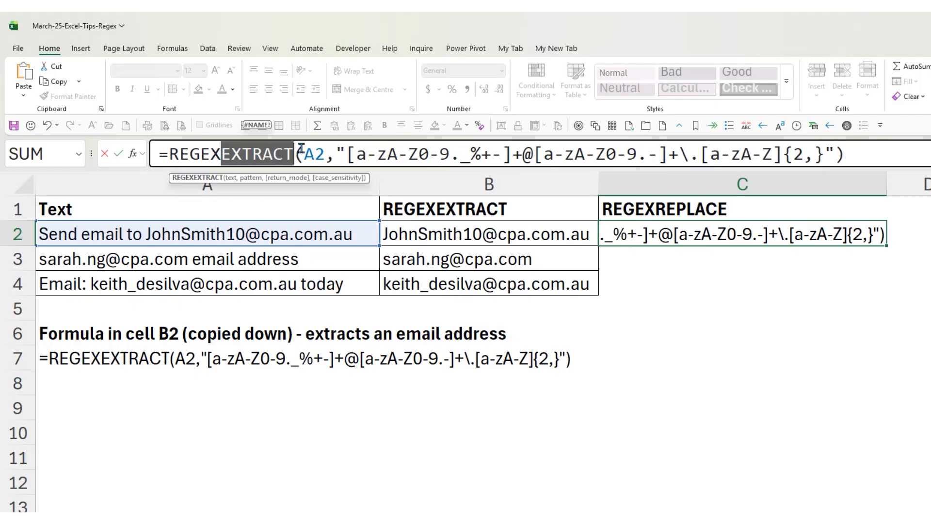
text(re)
key(Tab)
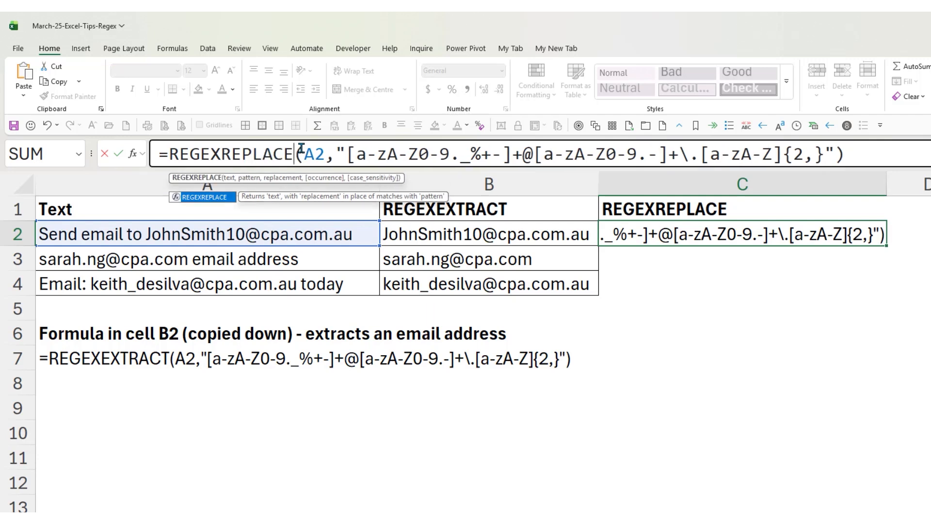
Add "ABC" as the replacement argument after the pattern in the C2 formula and enter it
drag(304, 154, 837, 152)
click(337, 153)
click(836, 152)
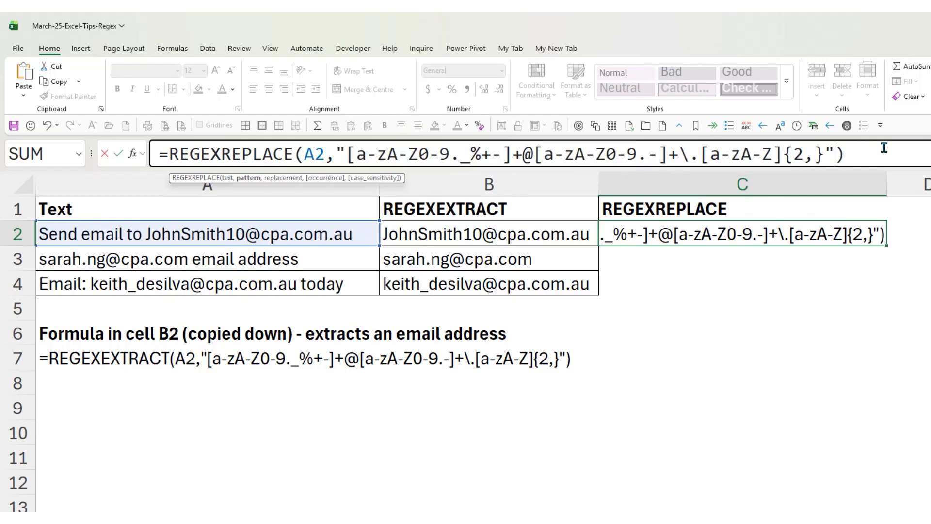
text(,)
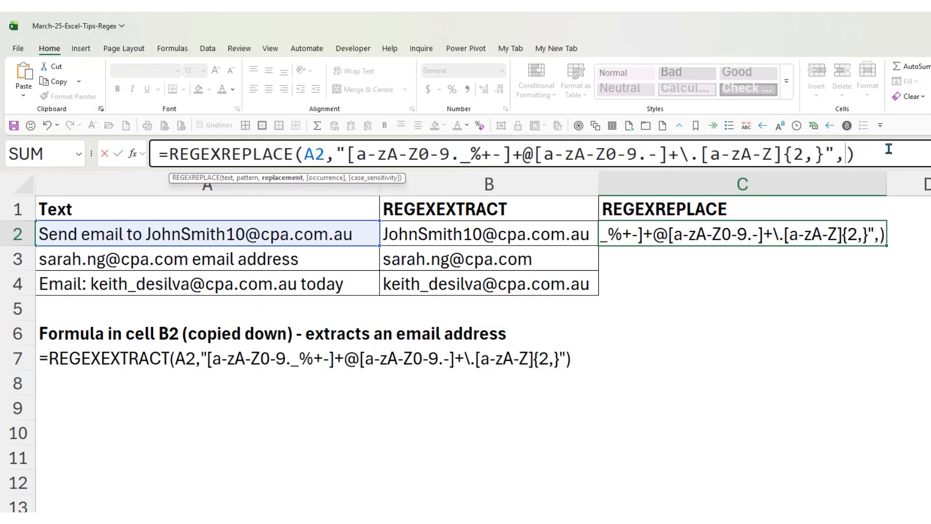
text("ABC")
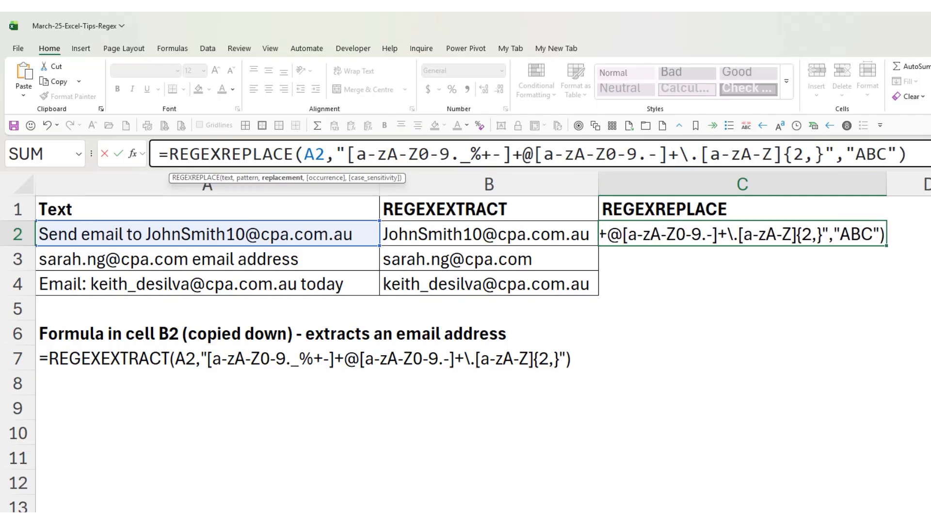
key(Return)
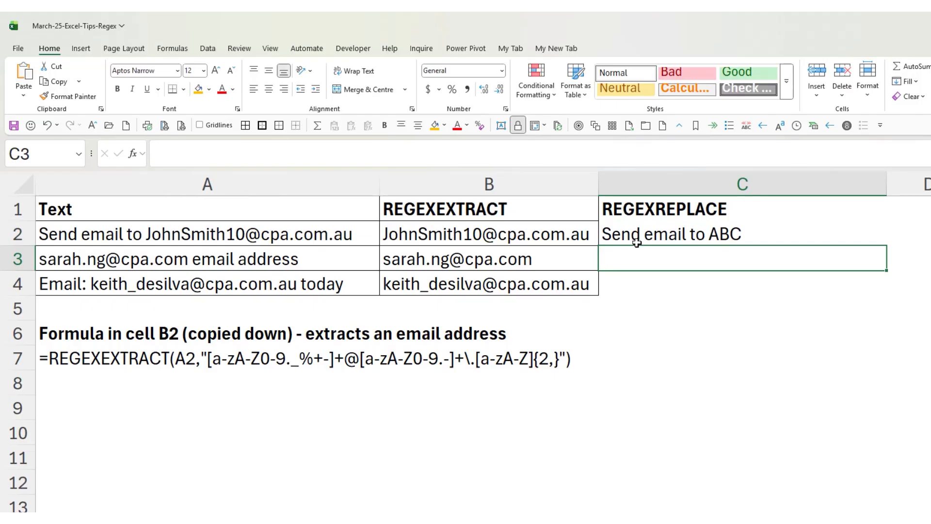
Fill the REGEXREPLACE formula from C2 down to C4 and compare it with the REGEXEXTRACT formula in B2
click(638, 237)
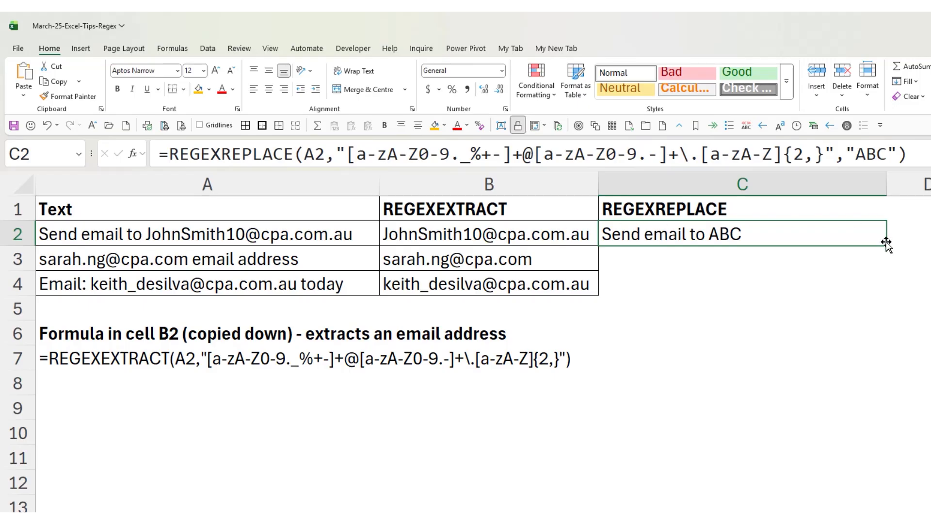
drag(887, 246, 884, 287)
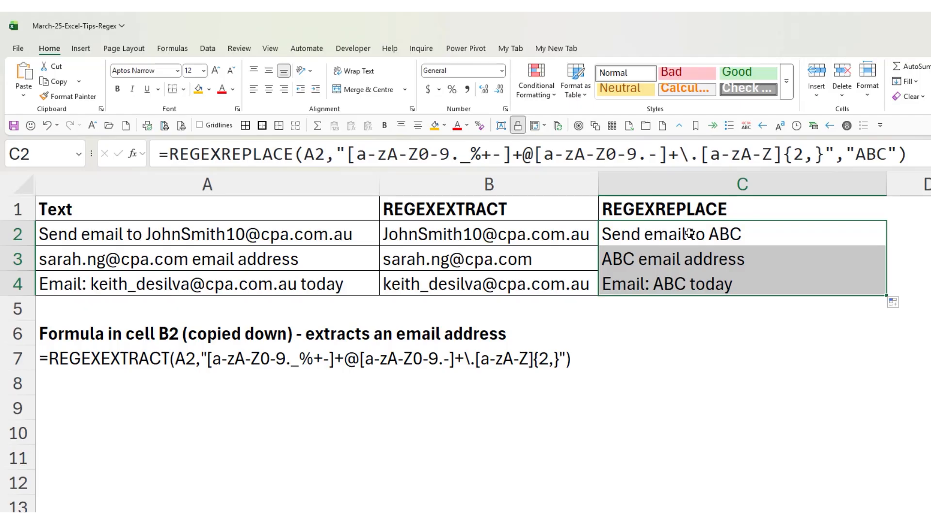
click(513, 232)
click(625, 234)
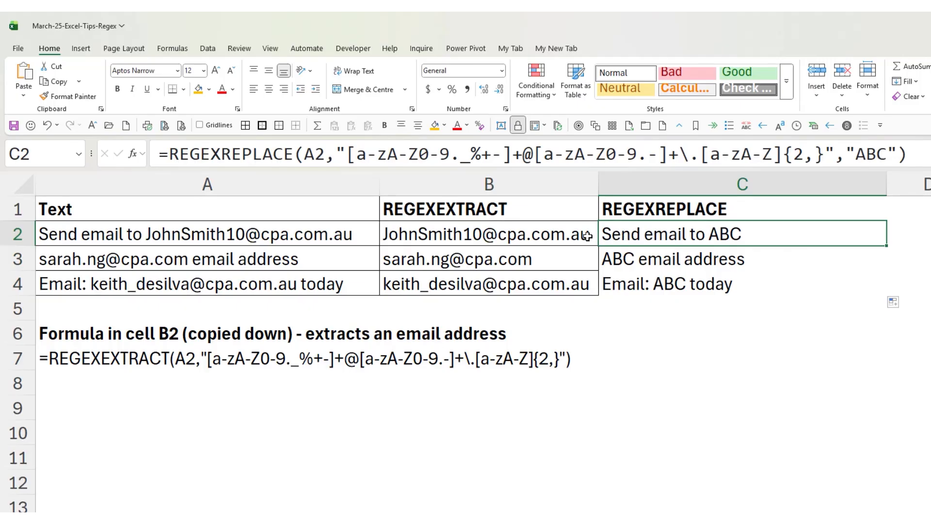
click(574, 234)
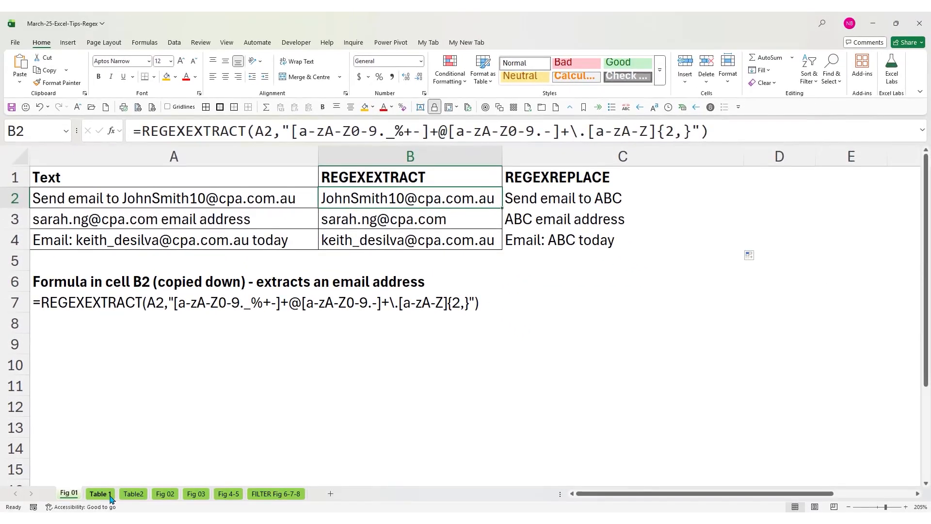
Examine the regex character codes and their descriptions on the Table 1 sheet, from [a-z] through \b
click(109, 496)
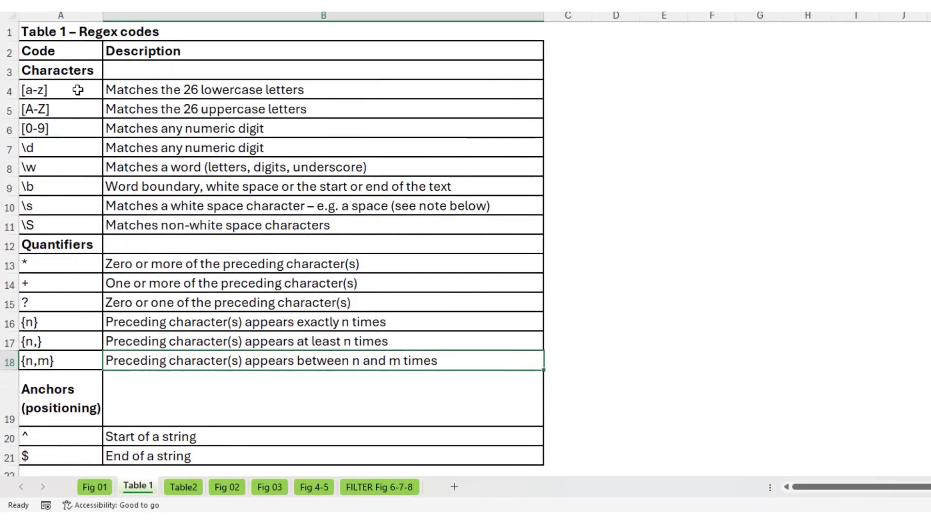
click(77, 90)
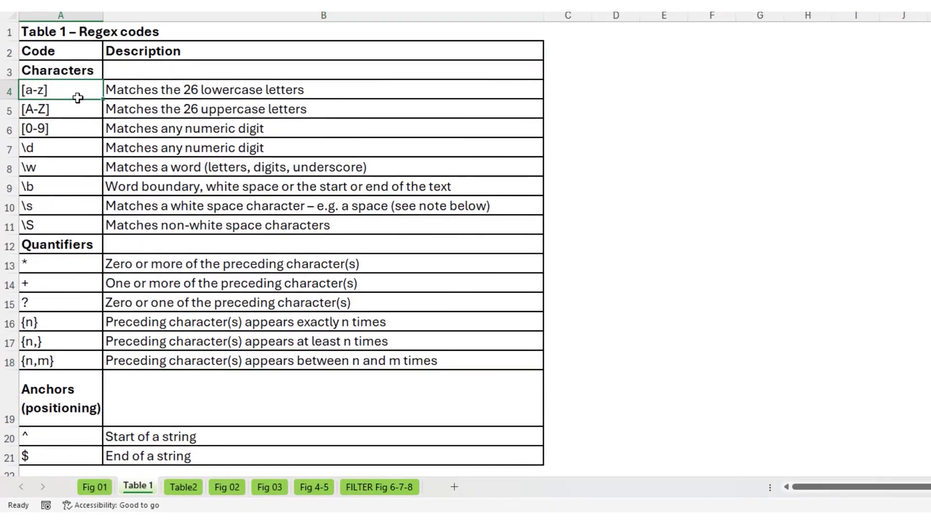
click(75, 109)
click(74, 128)
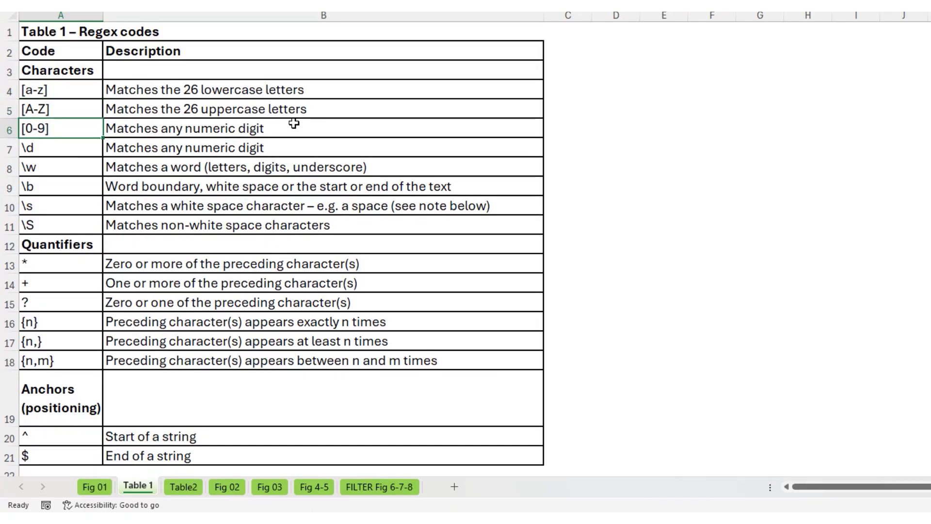
click(305, 148)
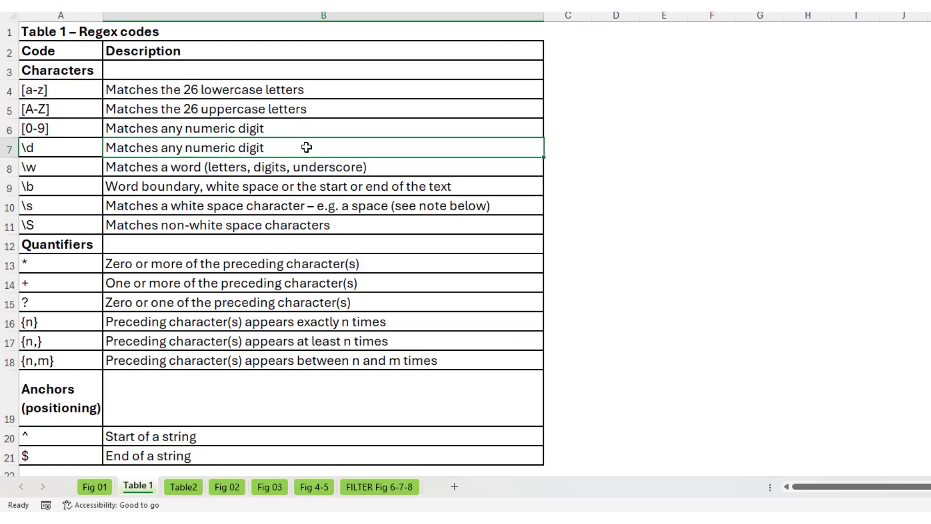
click(73, 147)
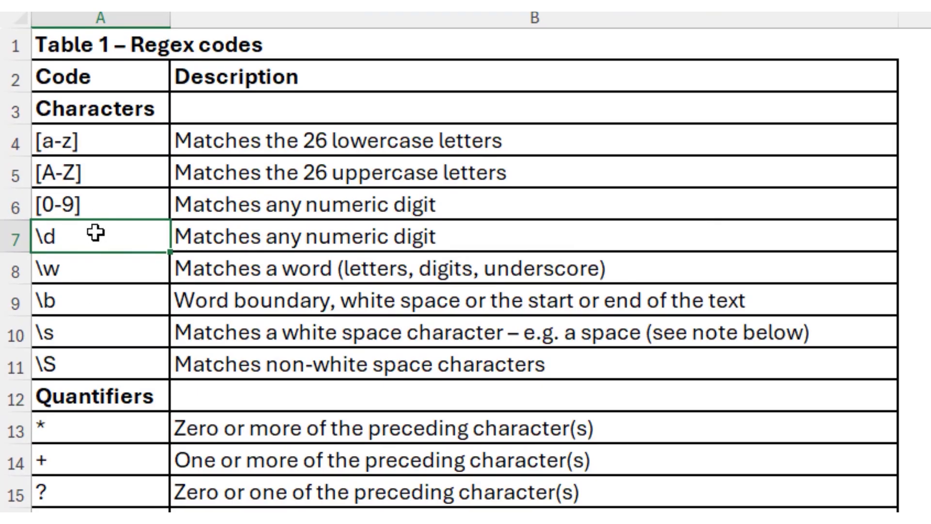
click(420, 237)
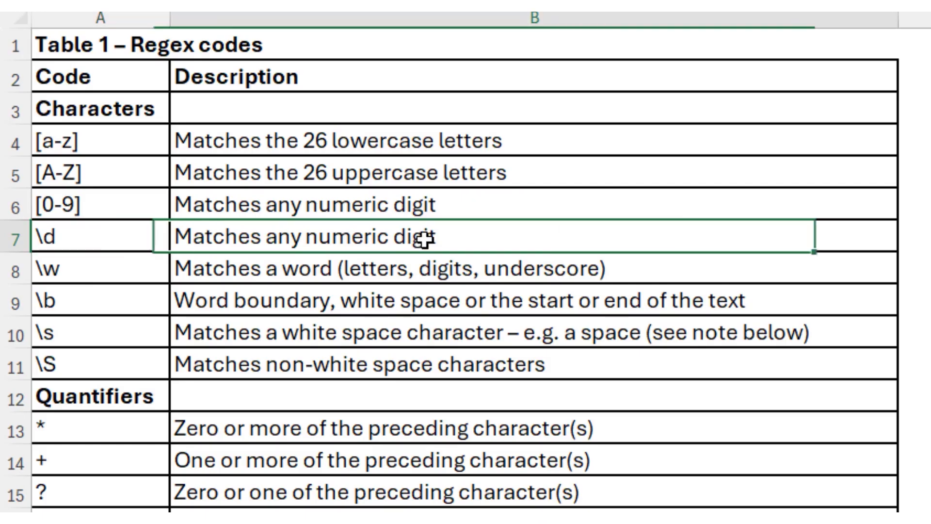
click(97, 270)
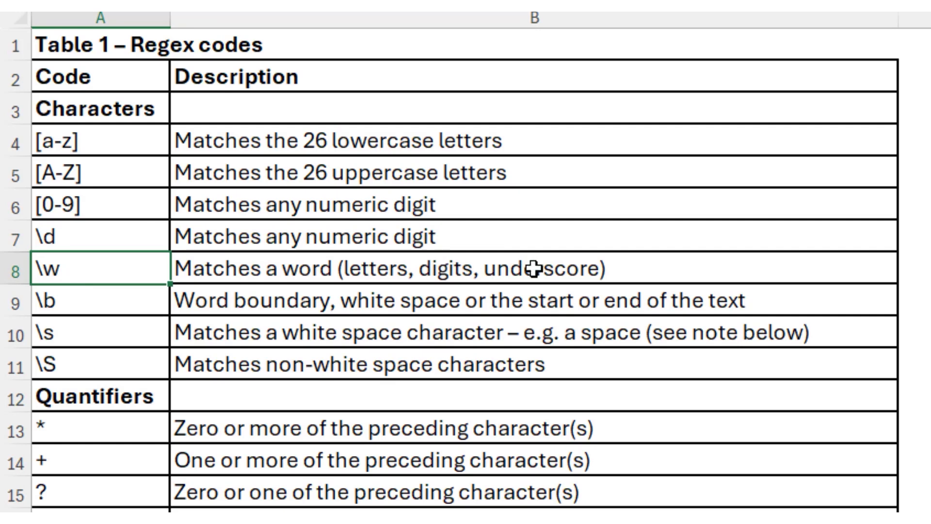
click(582, 262)
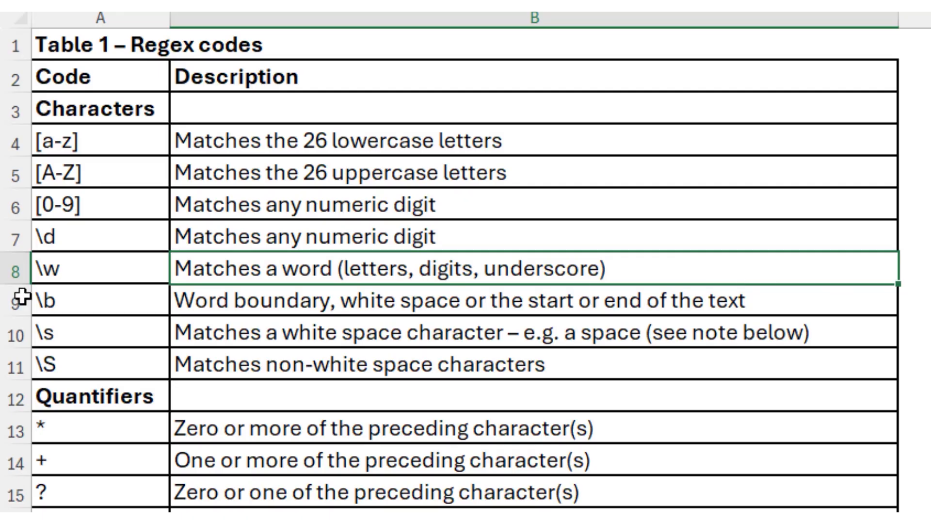
click(104, 293)
click(267, 305)
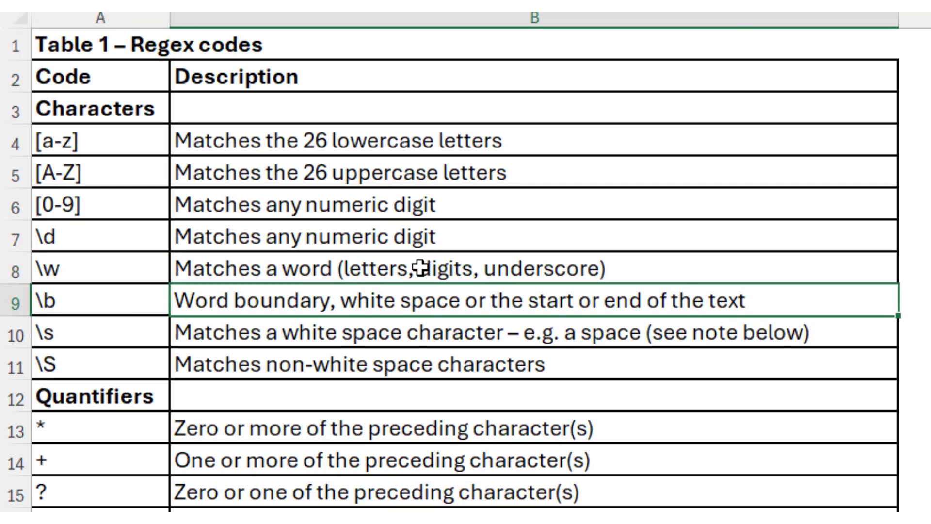
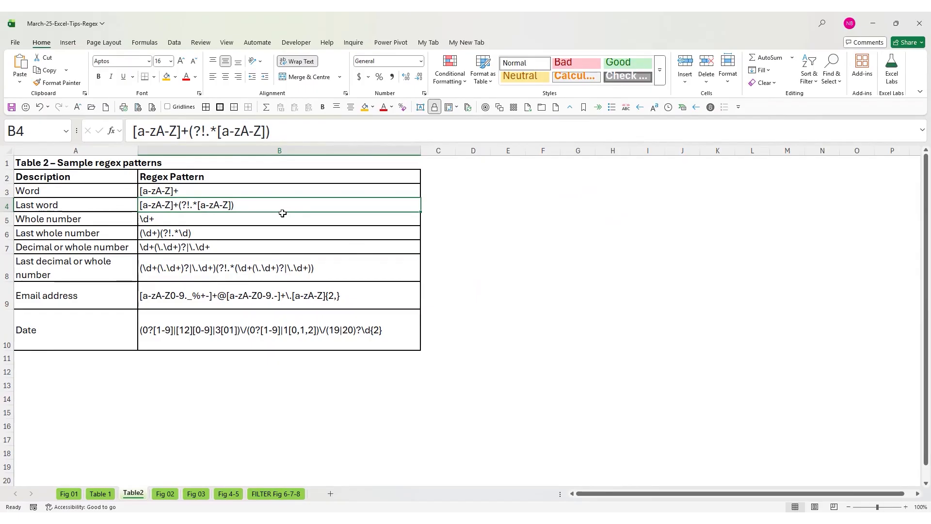
On the Fig 02 sheet, examine the skipped return_mode and the case_sensitivity argument of 1 in the B2 REGEXEXTRACT formula
click(170, 496)
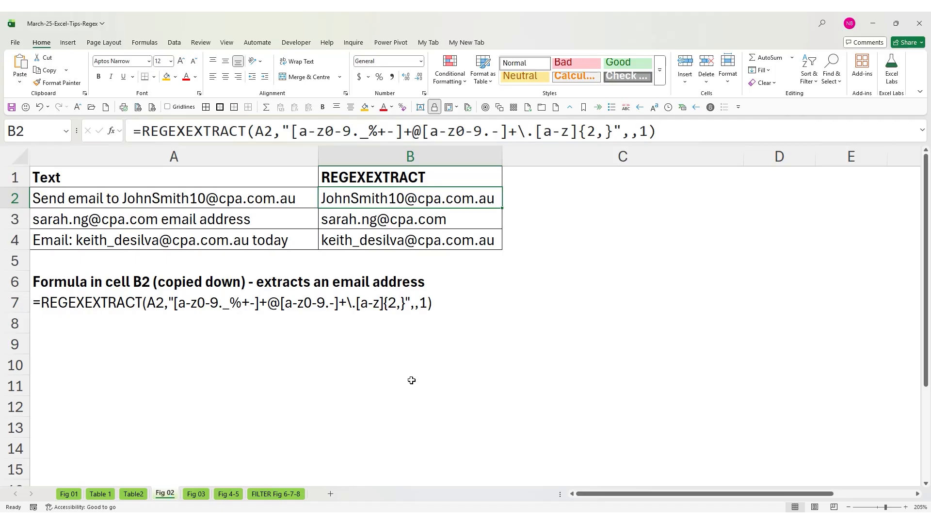
click(420, 302)
click(47, 302)
click(356, 195)
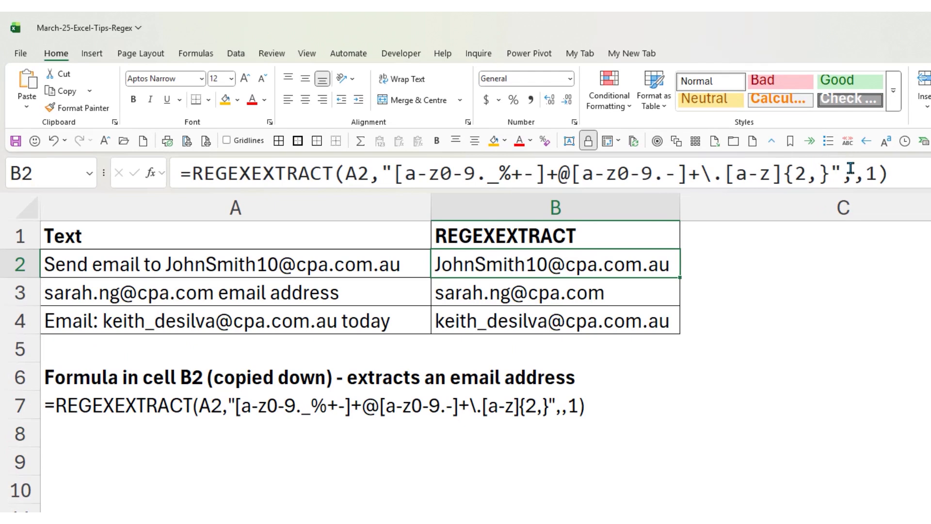
drag(843, 172, 878, 172)
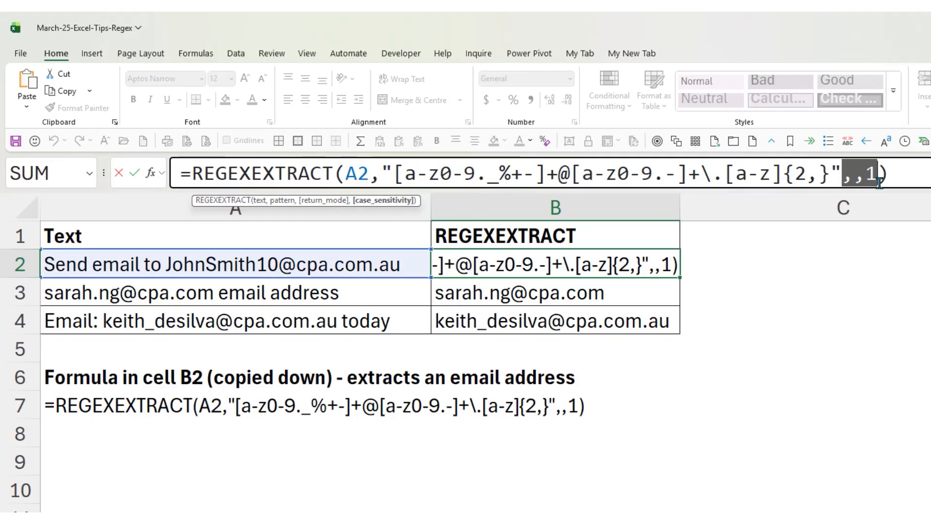
click(876, 171)
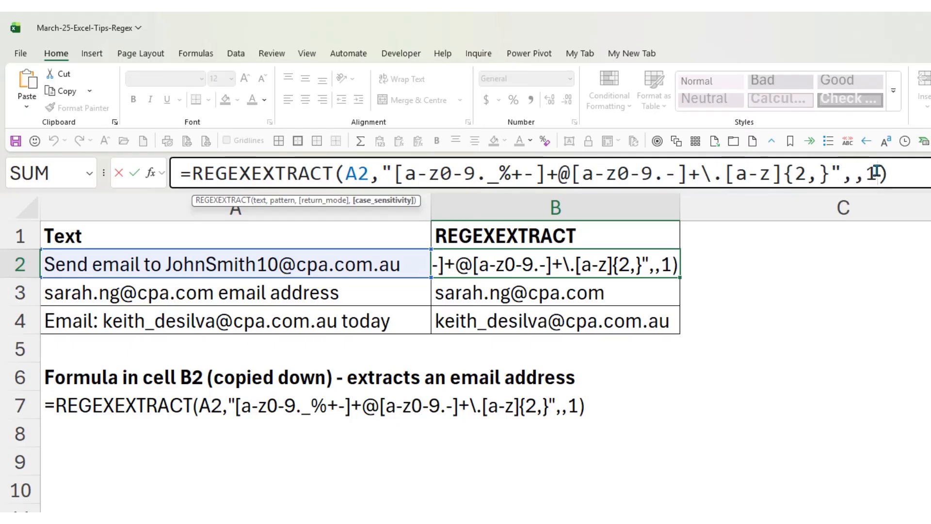
drag(876, 171, 839, 179)
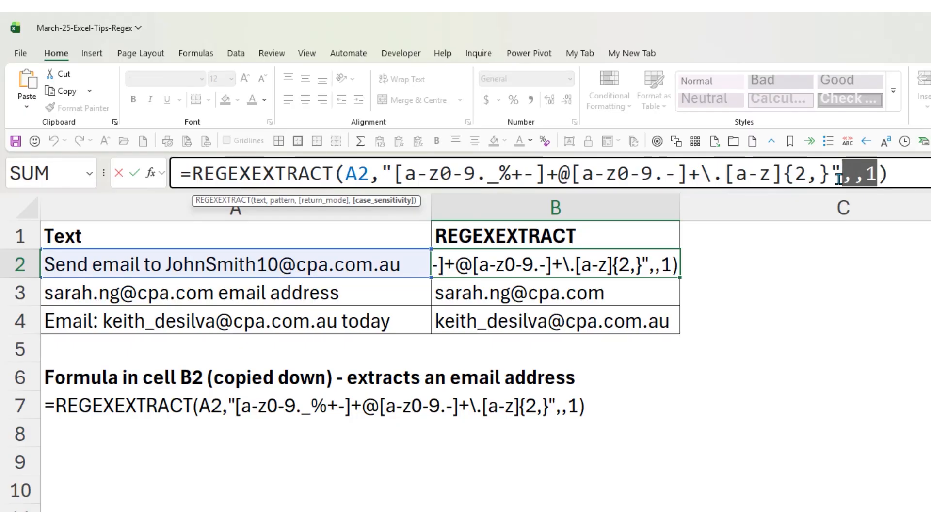
click(874, 173)
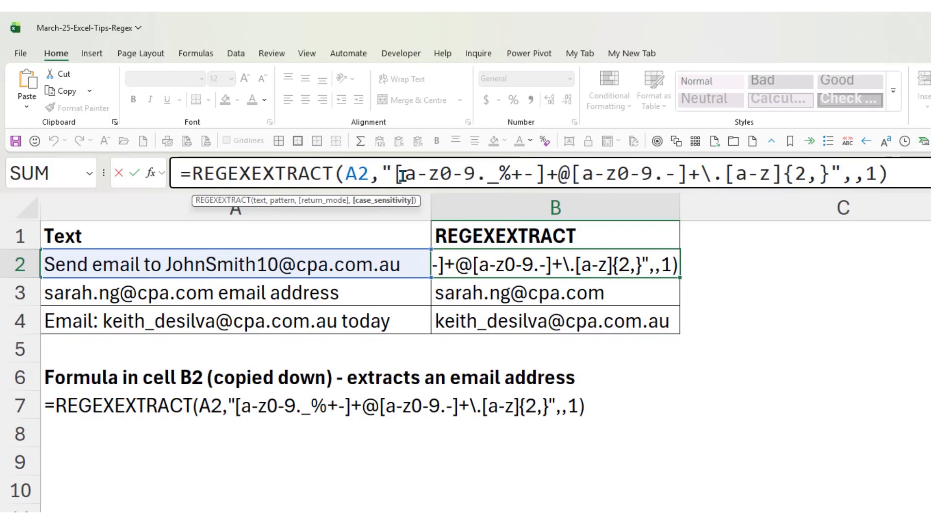
Examine the three lowercase a-z ranges in the B2 pattern and leave the formula as it is
drag(404, 174, 442, 181)
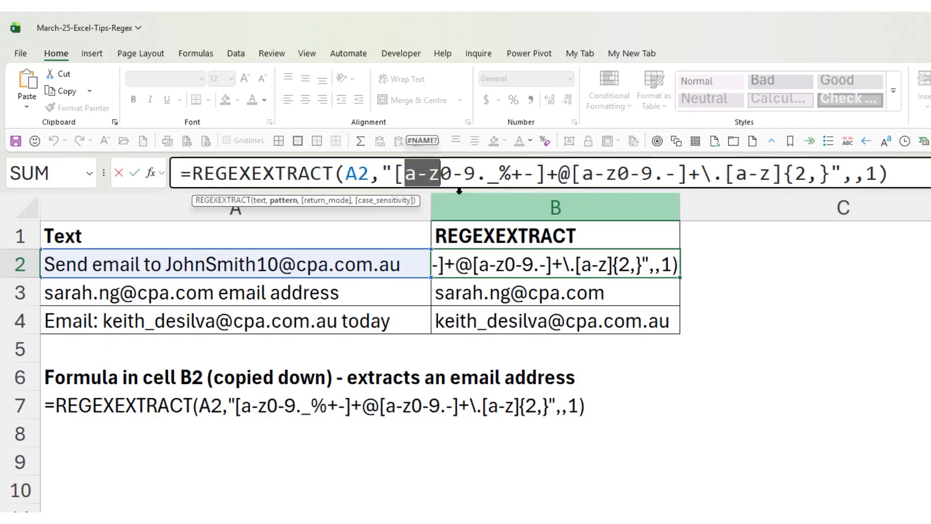
drag(583, 175, 617, 173)
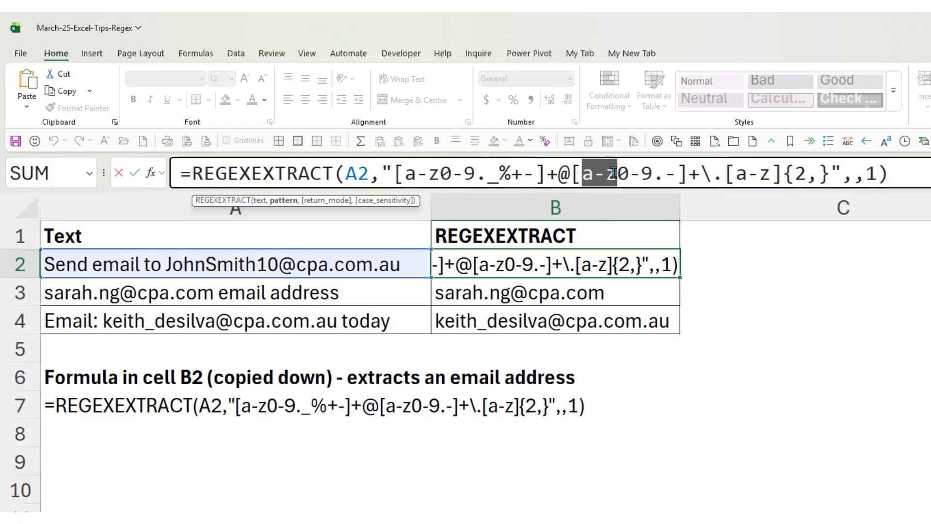
drag(732, 174, 773, 176)
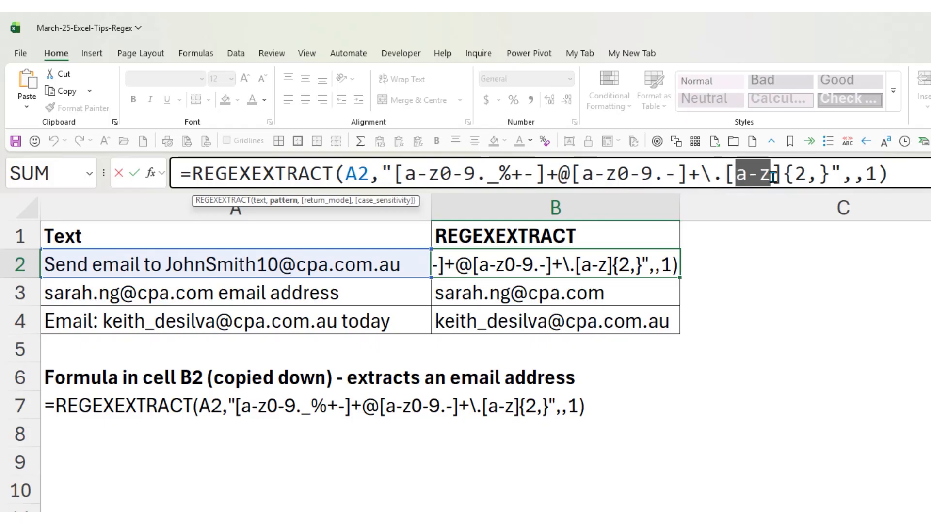
click(135, 173)
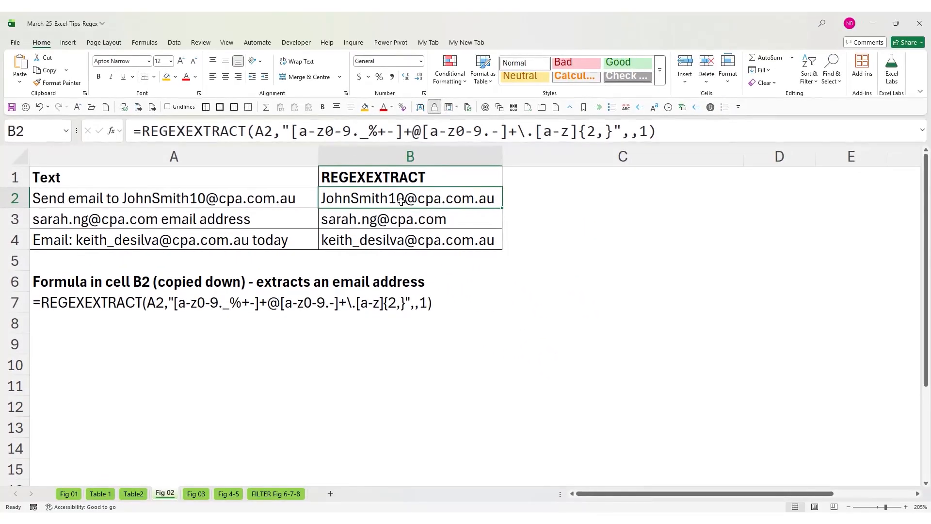
On the Fig 03 sheet, examine the first-word REGEXEXTRACT formulas in B2 to B5, using the \w+ and [a-zA-Z]+ patterns
click(195, 494)
key(ctrl+Home)
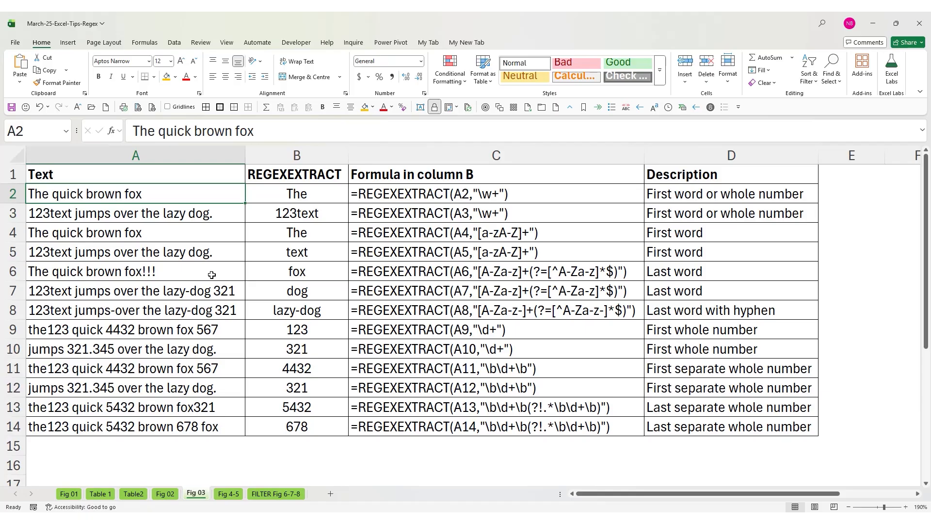
key(Right)
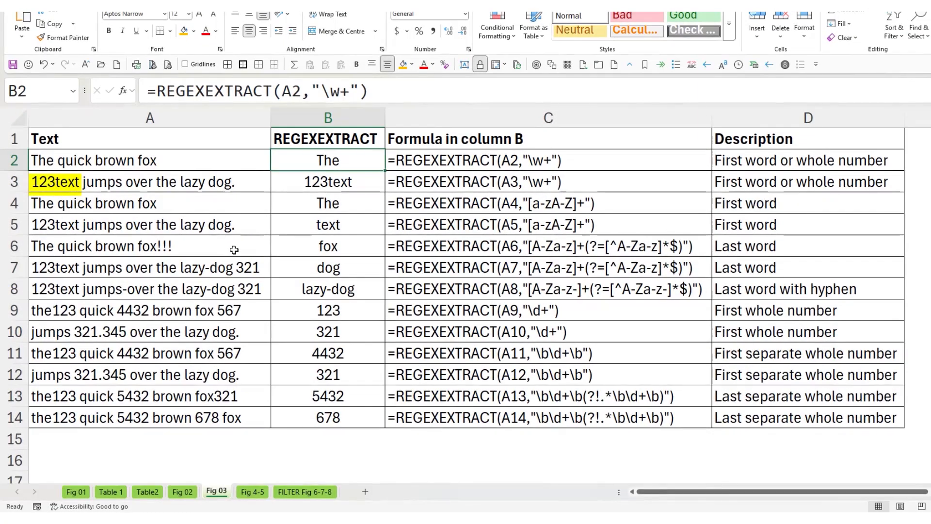
key(Down)
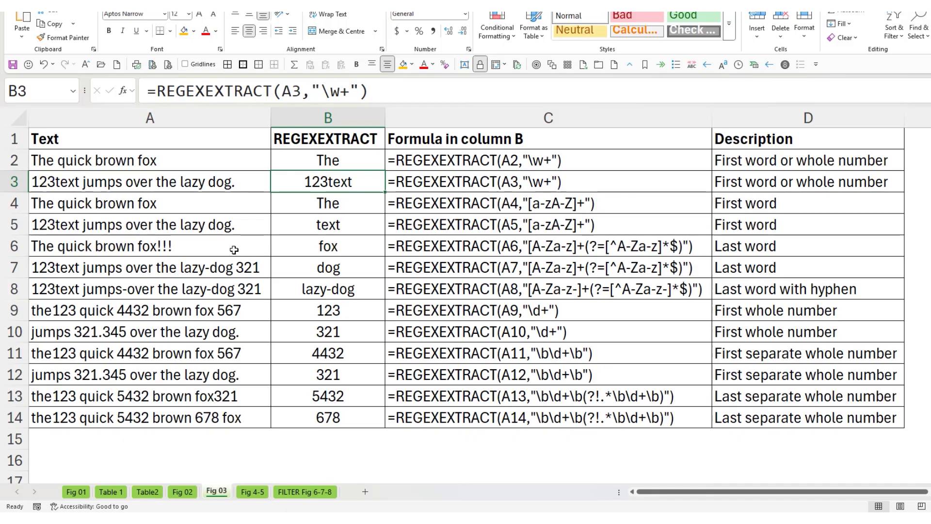
key(Down)
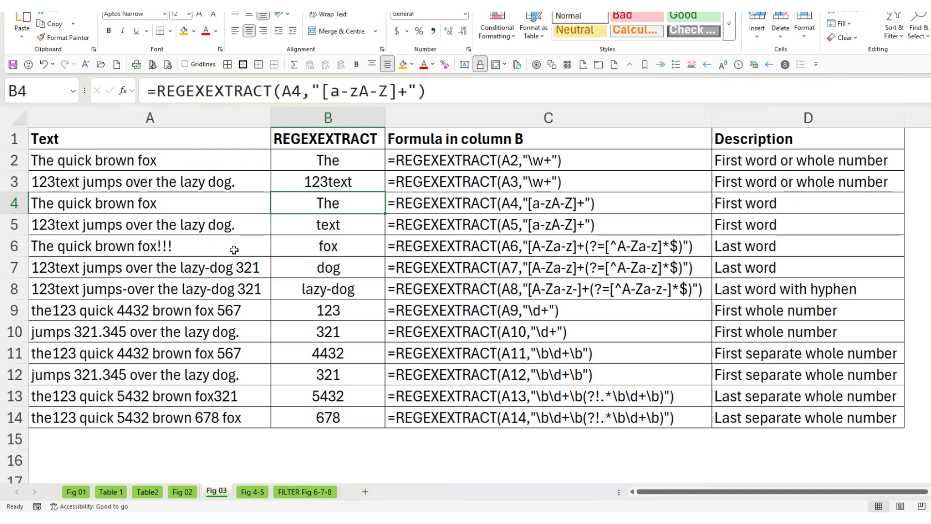
key(Down)
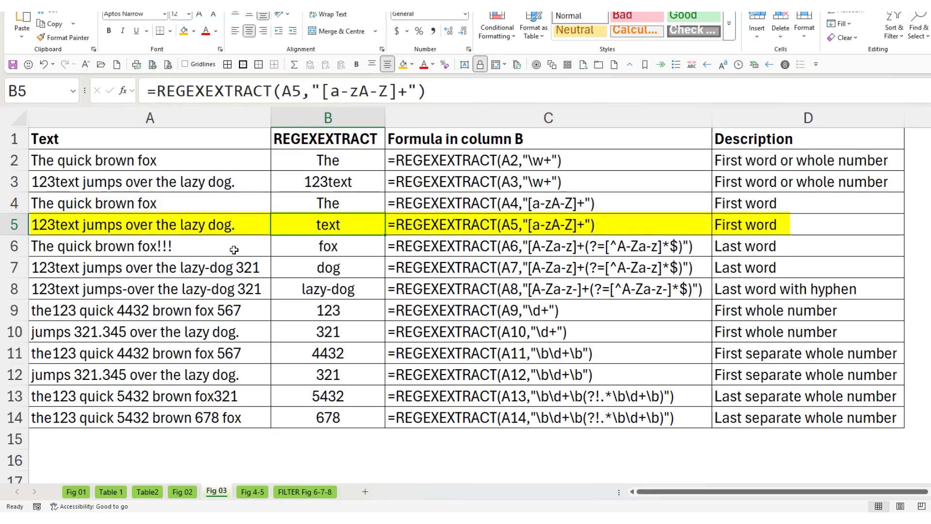
Examine the last-word formulas in B6 to B8, including the added hyphen in the first character set of the B8 pattern
key(Down)
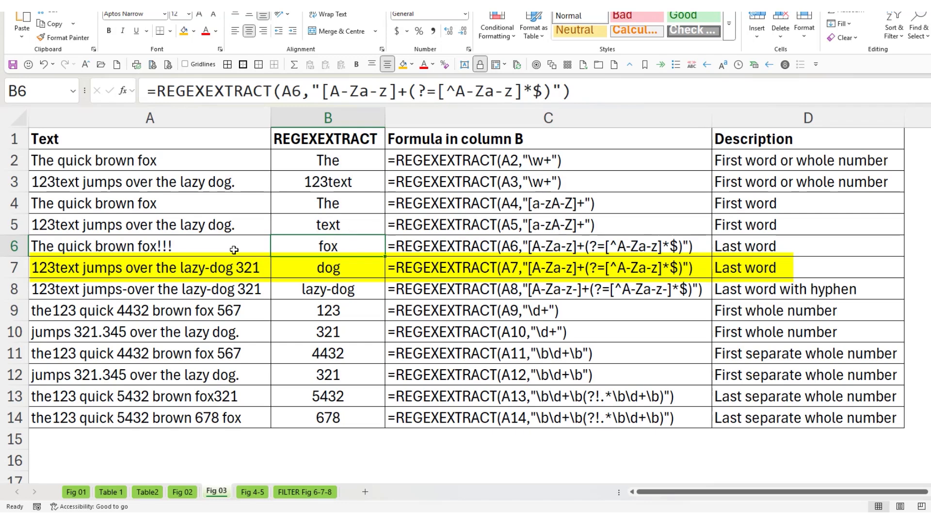
key(Down)
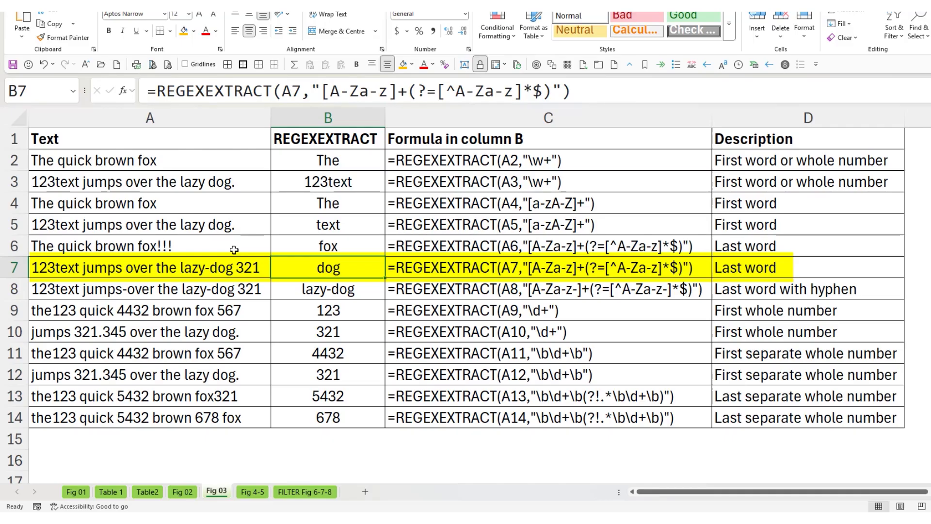
key(Down)
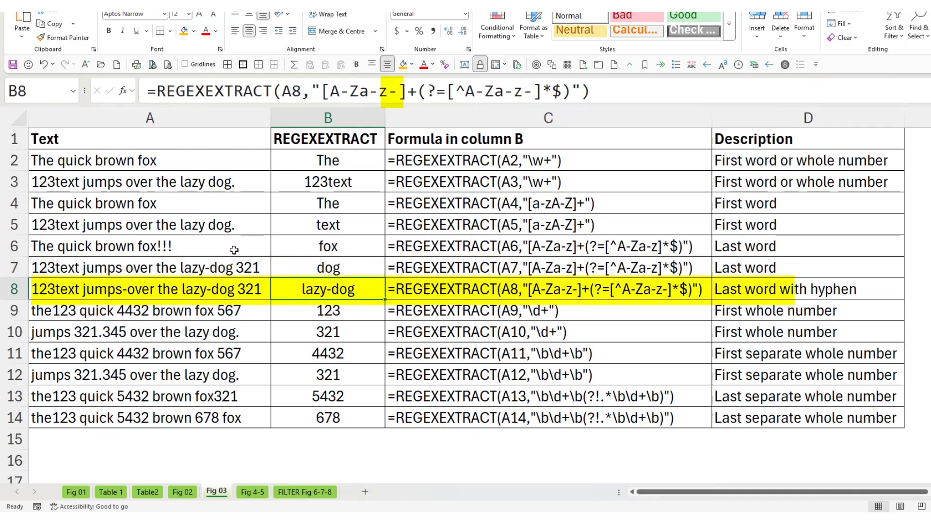
click(388, 92)
drag(390, 92, 397, 92)
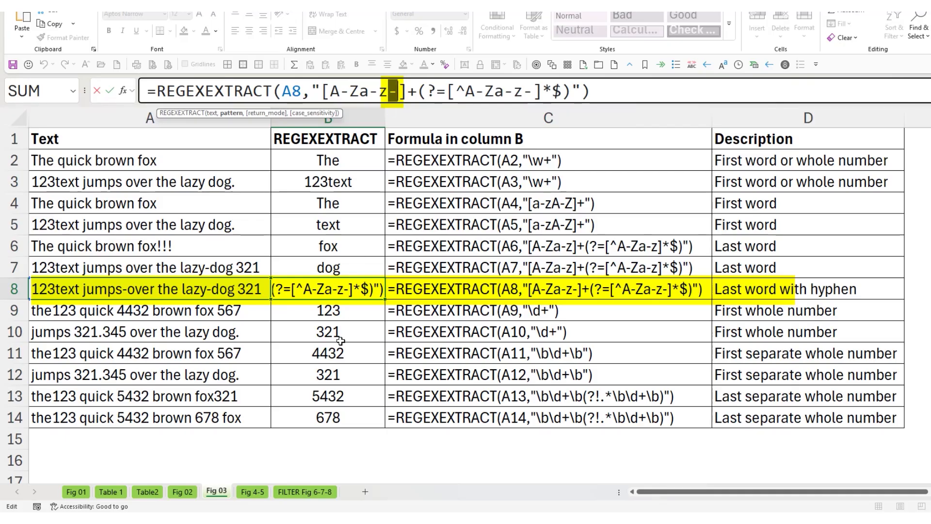
key(Escape)
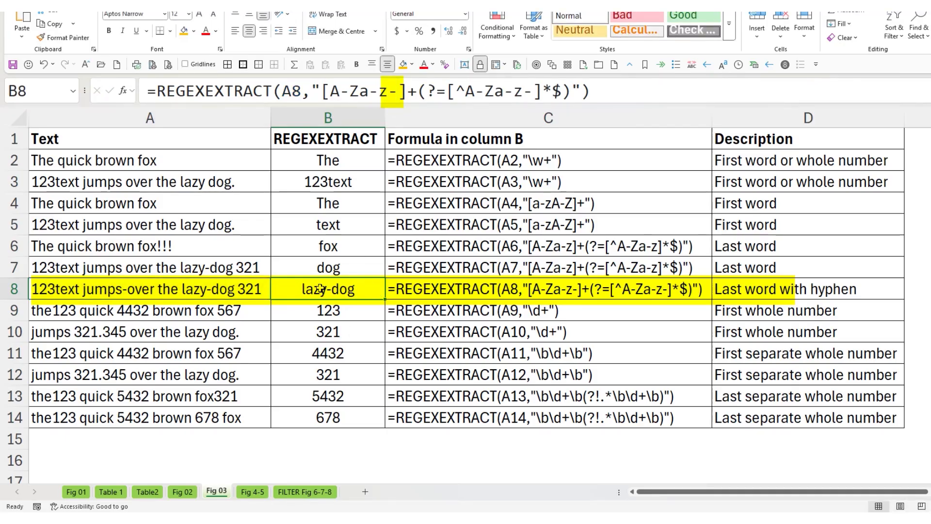
Examine the whole-number extraction formulas in B9 to B13, from \d+ through the last separate whole number pattern
click(358, 312)
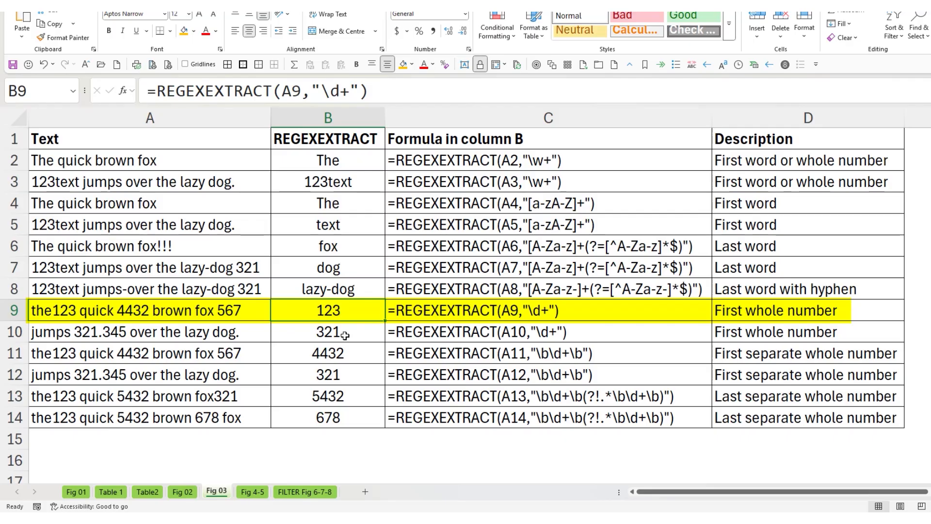
key(Down)
key(Down)
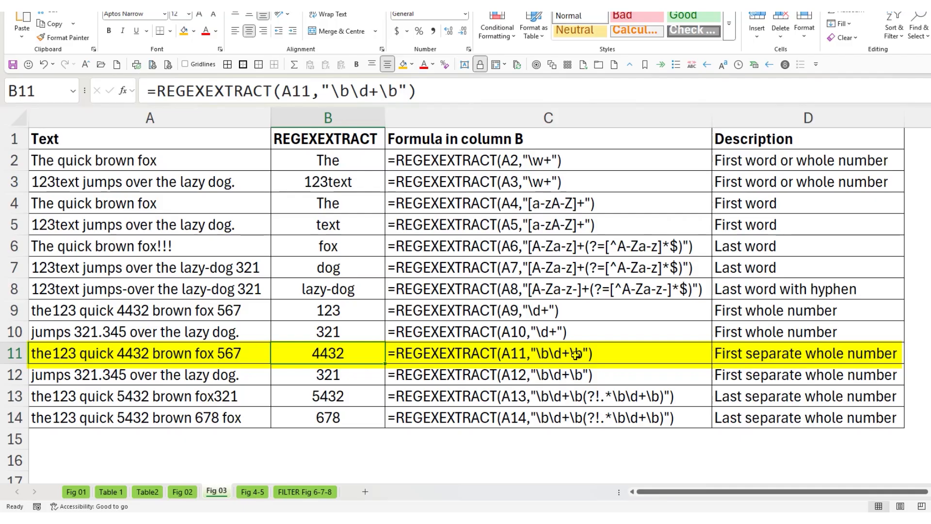
click(352, 376)
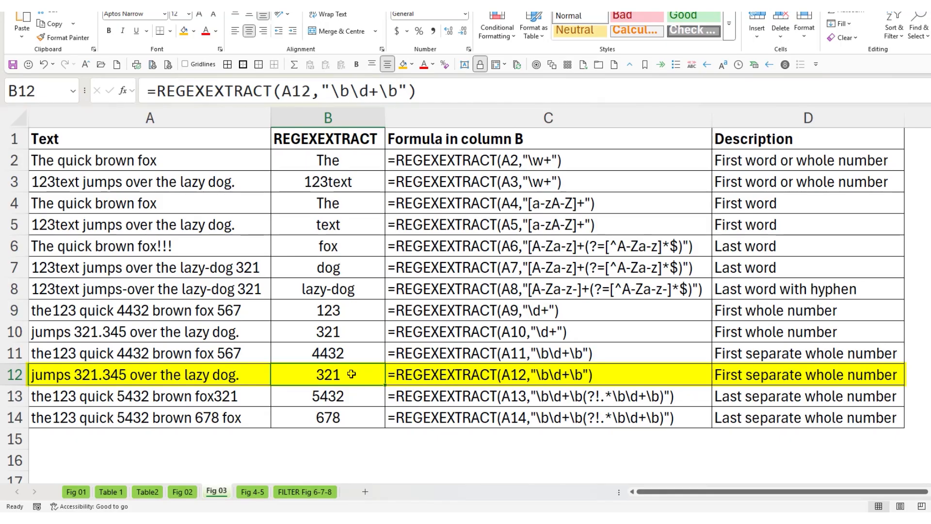
key(Down)
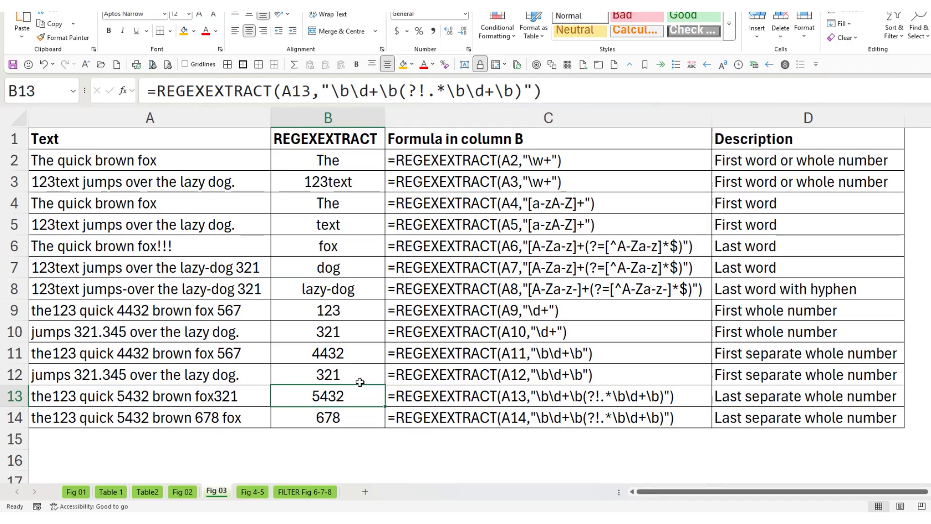
On the Fig 4-5 sheet, examine the D1 XLOOKUP's regex lookup value, lookup array A2:A5, return array B2:B5 and empty if_not_found argument
click(254, 493)
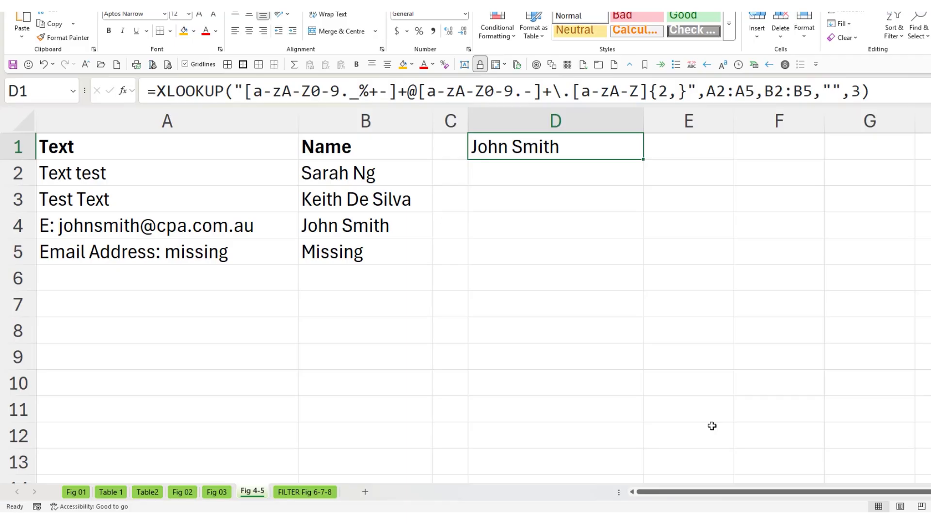
drag(235, 90, 699, 92)
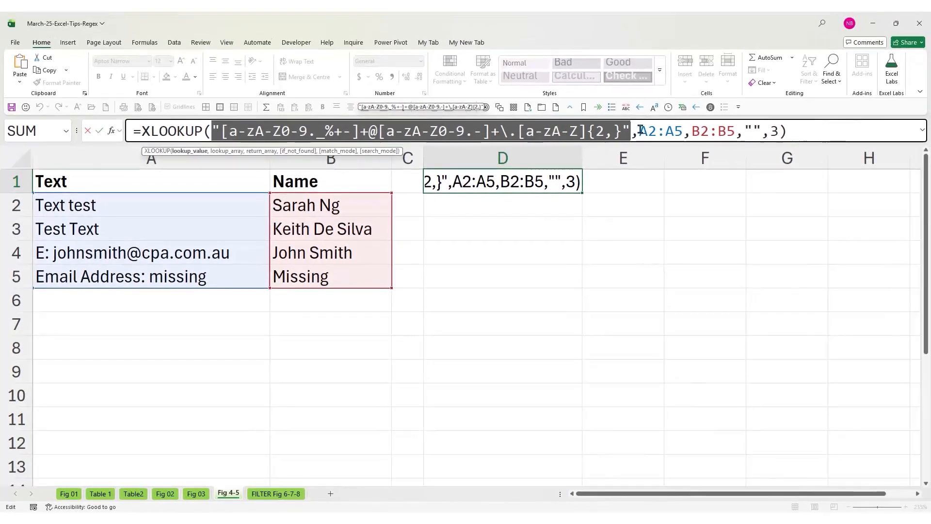
drag(641, 130, 683, 130)
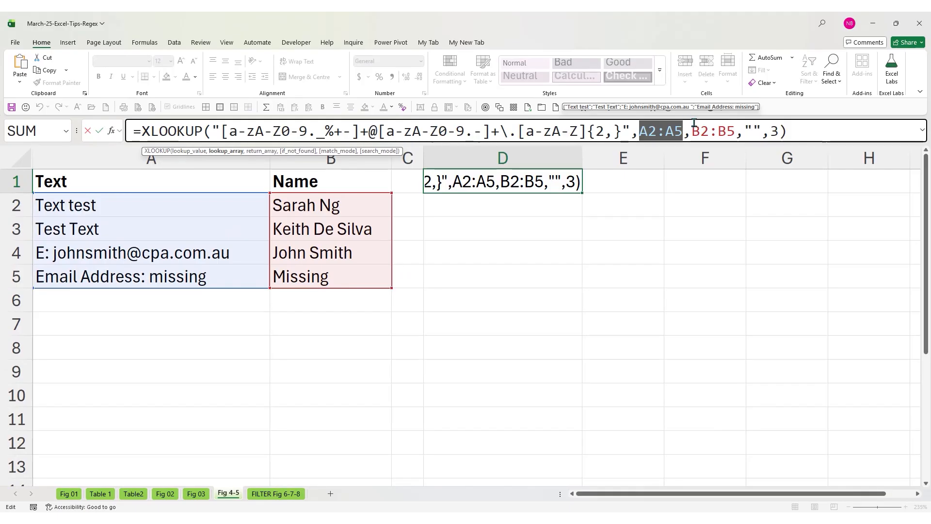
drag(692, 130, 733, 129)
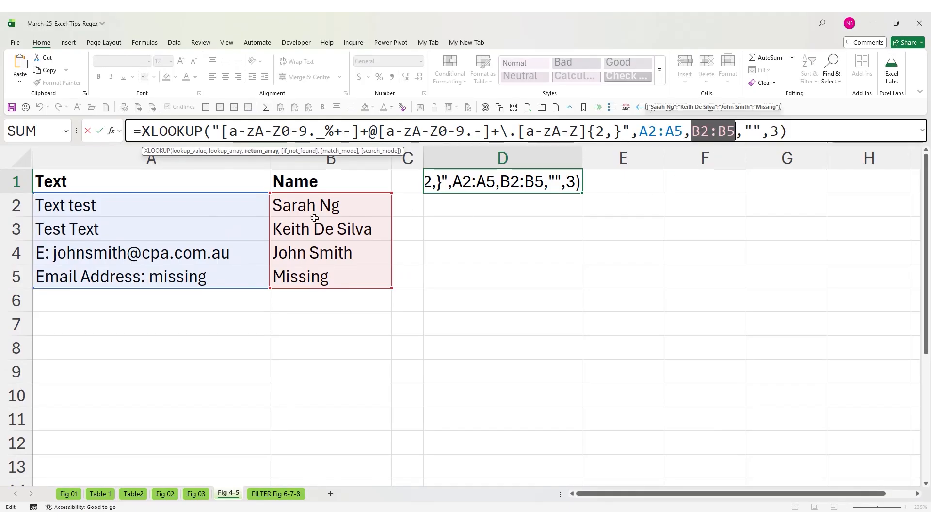
drag(745, 130, 762, 130)
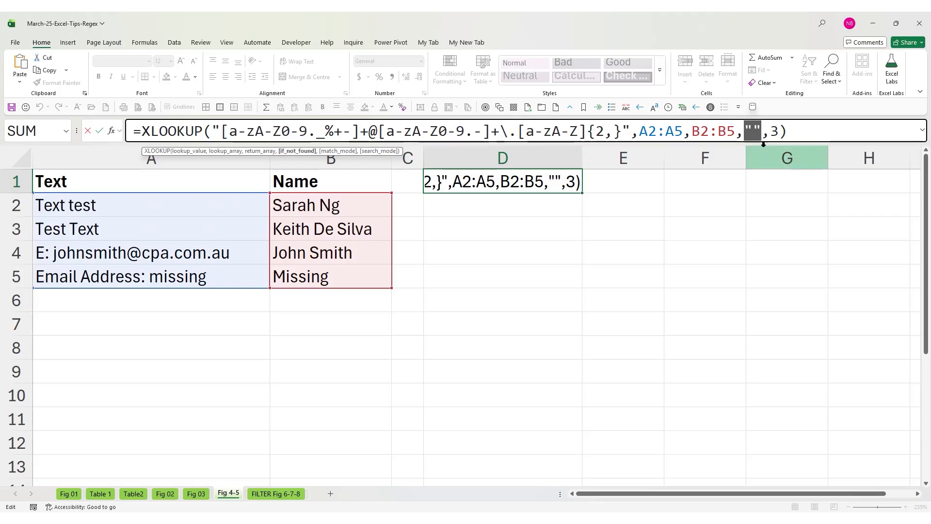
Replace the match_mode argument of the D1 XLOOKUP with 3 - Regex match and enter the formula
click(770, 130)
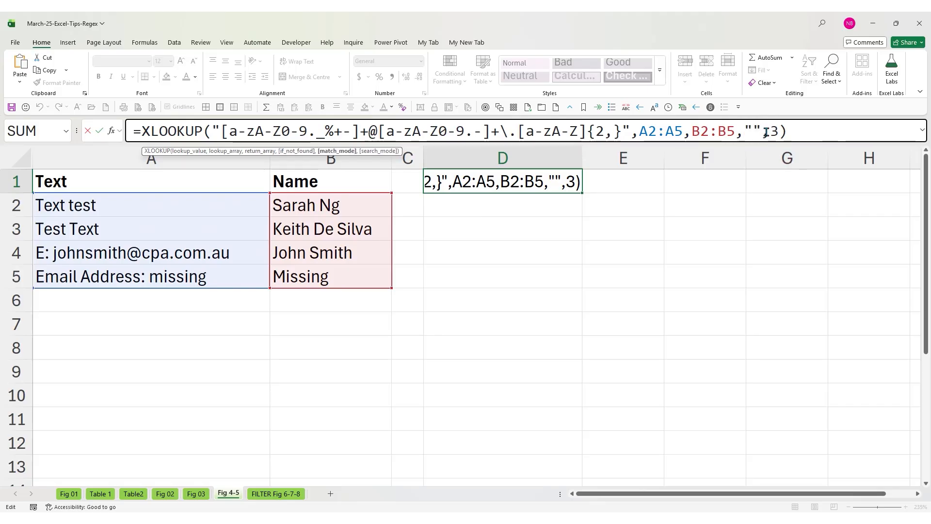
key(Delete)
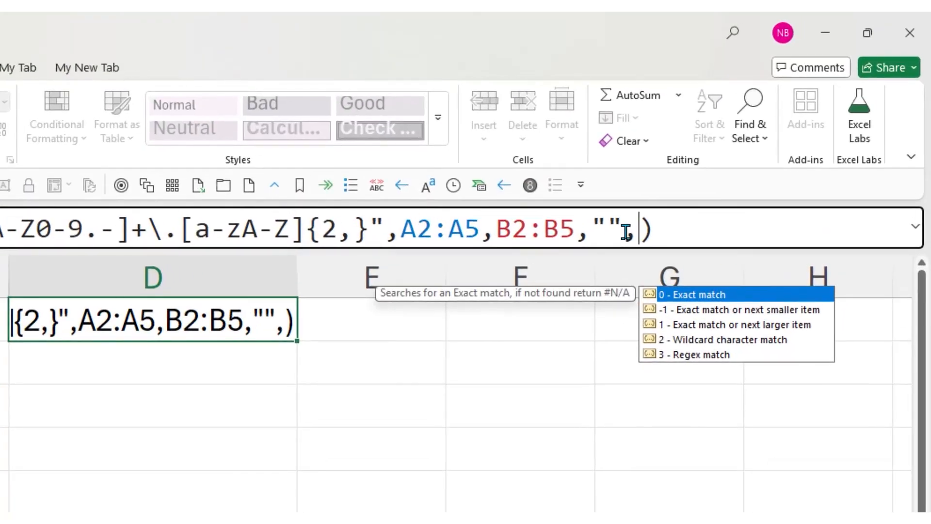
double_click(707, 355)
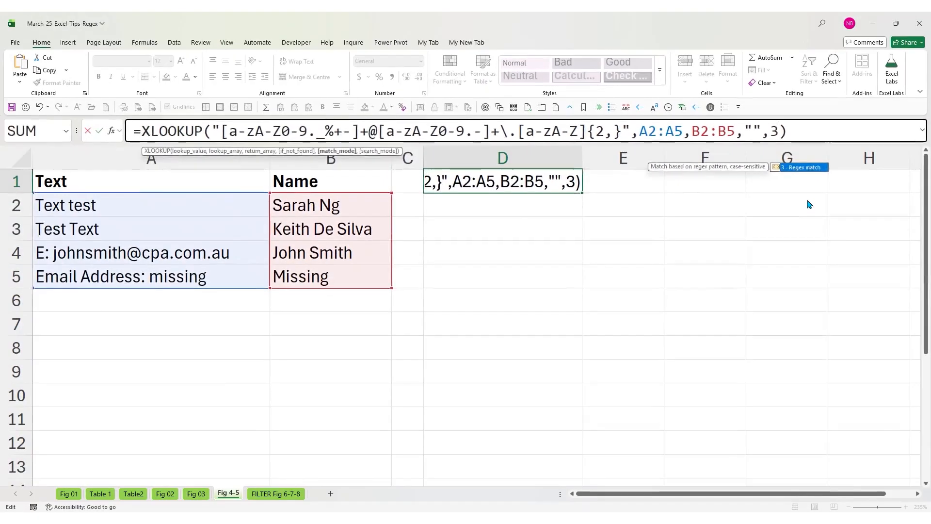
key(Return)
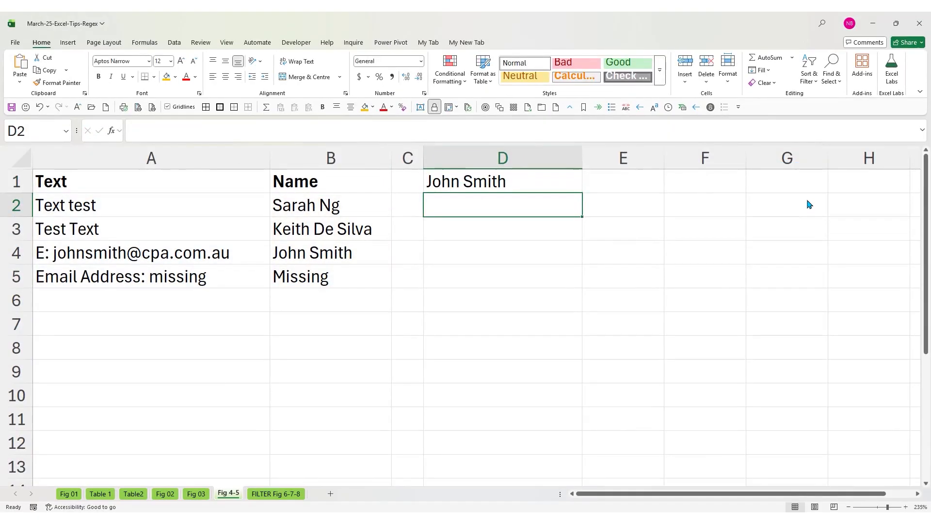
Examine the D1 XLOOKUP's e-mail regex pattern used as the lookup value and its match_mode argument of 3
click(566, 182)
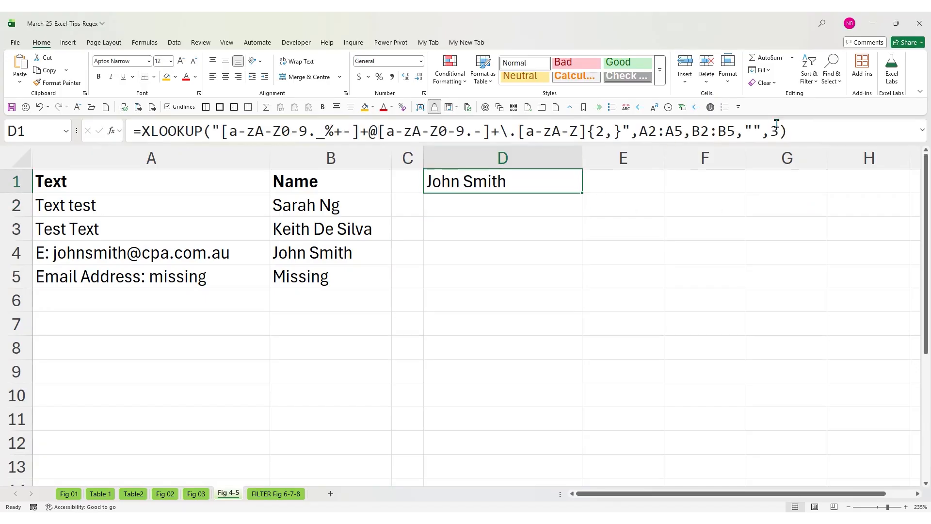
drag(631, 131, 212, 131)
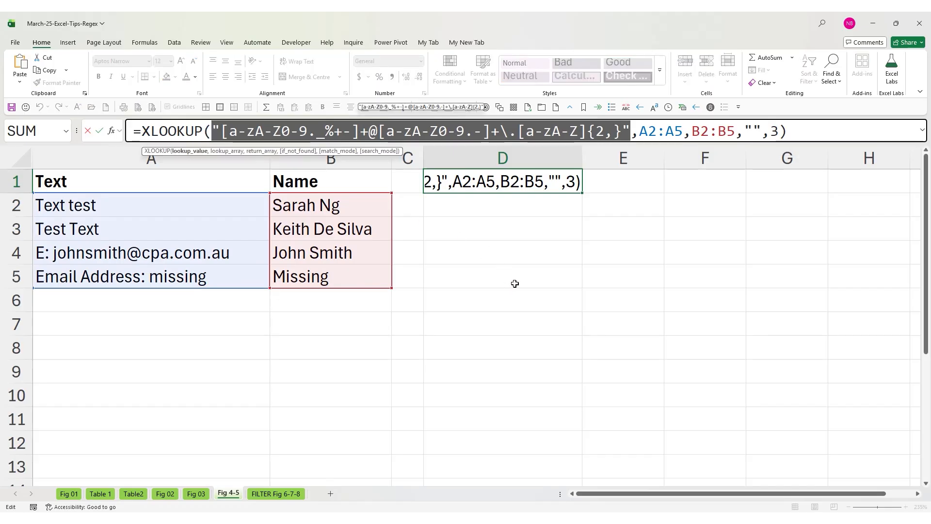
key(Escape)
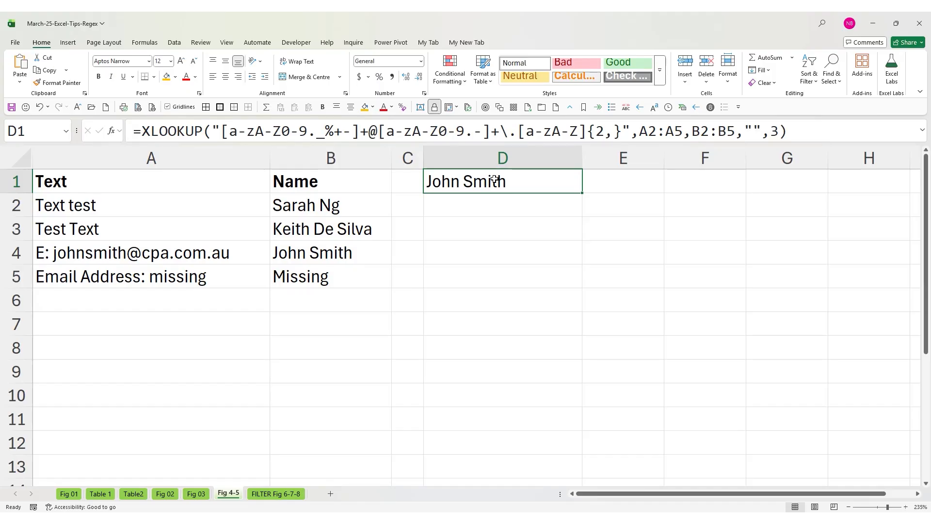
double_click(775, 130)
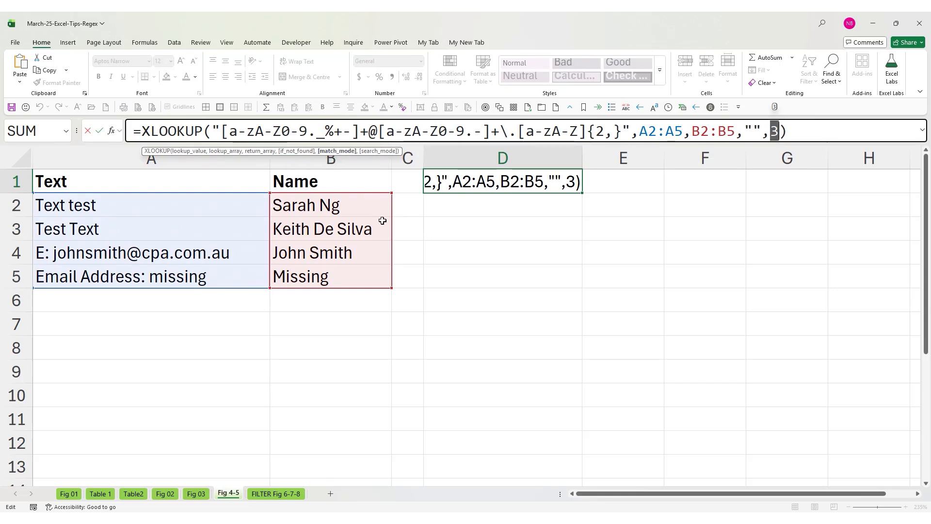
key(ctrl+Return)
On the FILTER Fig 6-7-8 sheet, examine the regex pattern in C2, the Filter Text Strings and Email Hyperlink headings, and the C5 formula
key(ctrl+Page_Down)
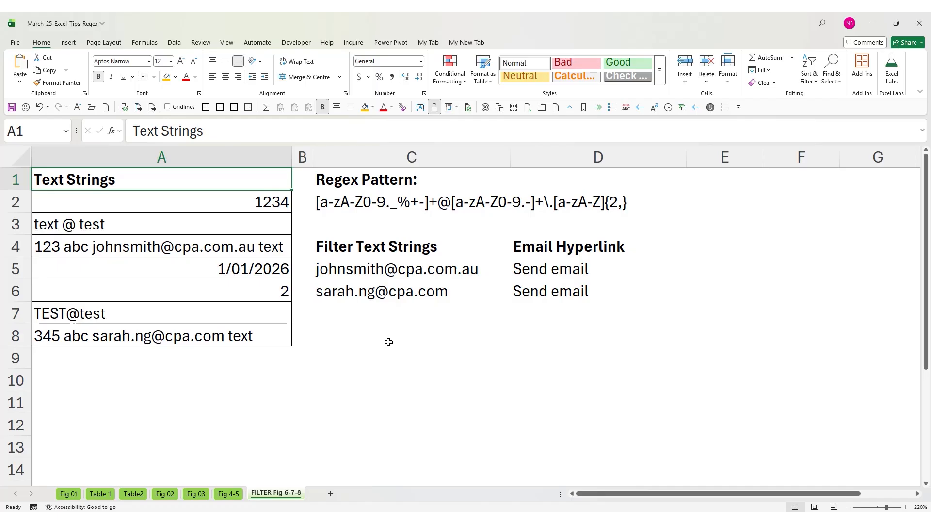
click(347, 199)
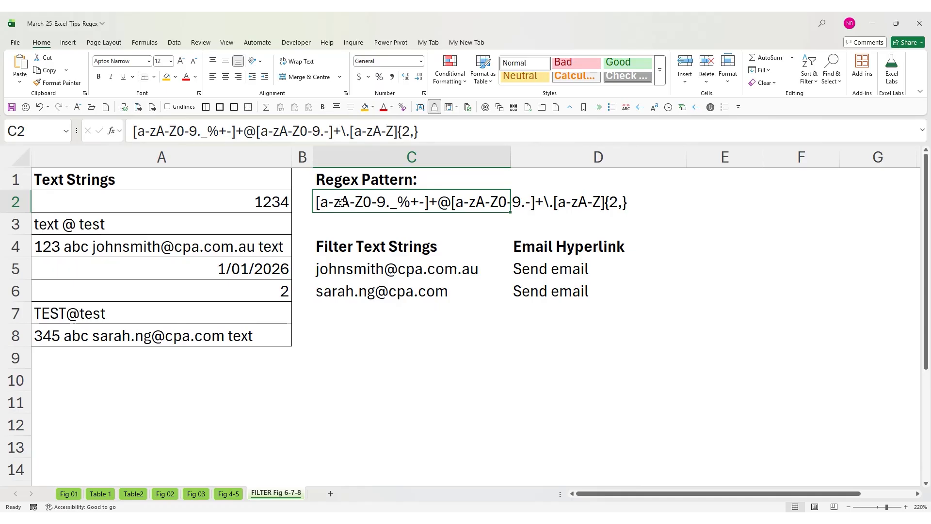
key(Right)
key(Down)
key(Down)
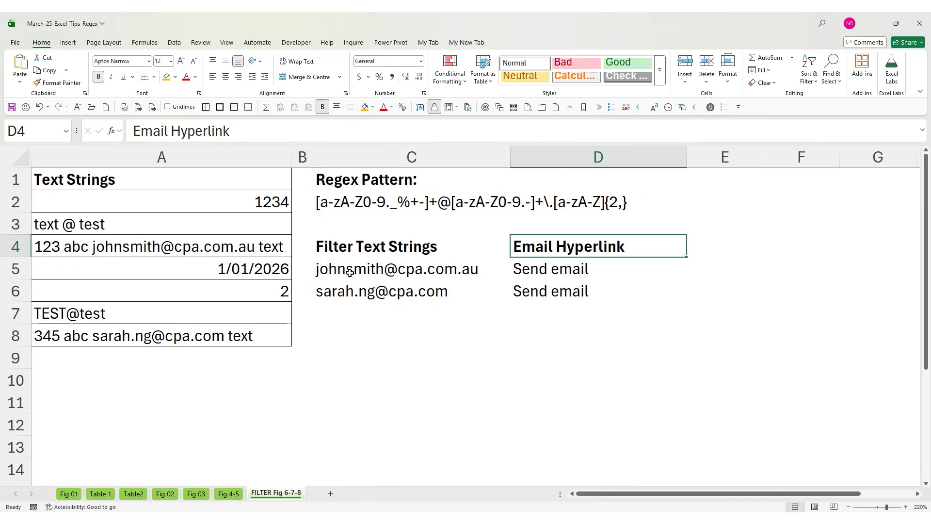
click(402, 245)
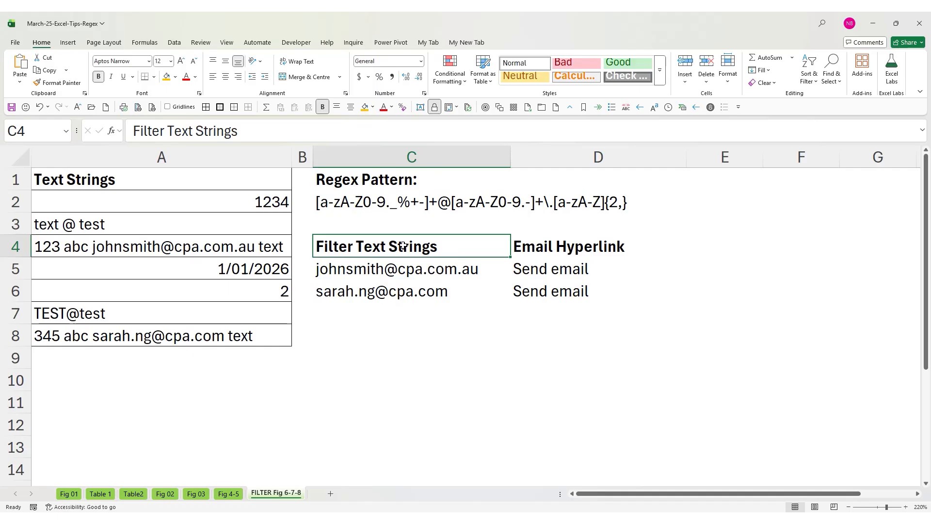
key(Down)
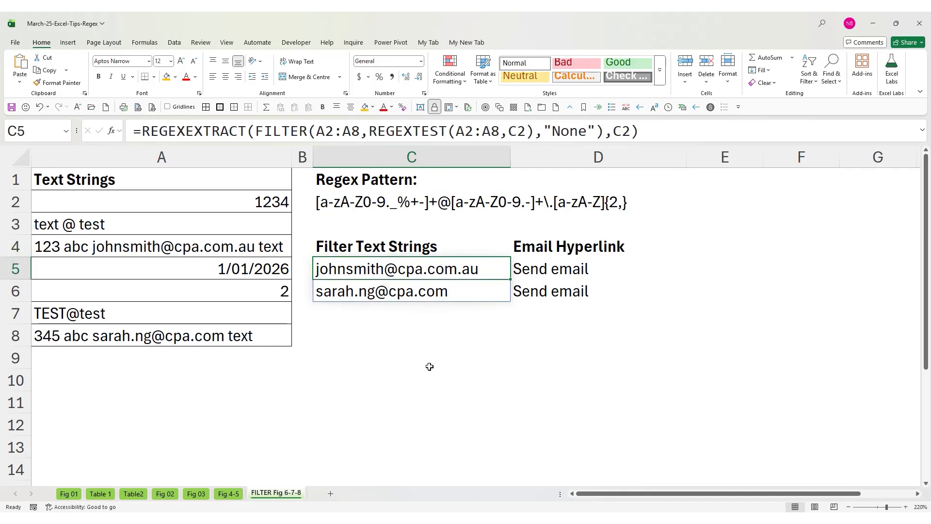
Examine the C5 formula's nested FILTER function, its REGEXTEST(A2:A8,C2) include argument and its "None" if_empty argument
drag(255, 130, 603, 128)
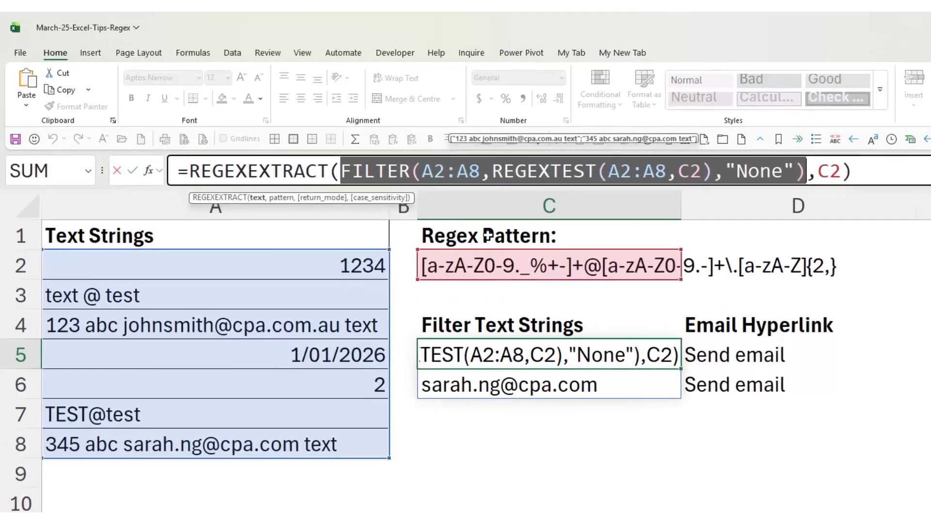
drag(384, 136, 557, 137)
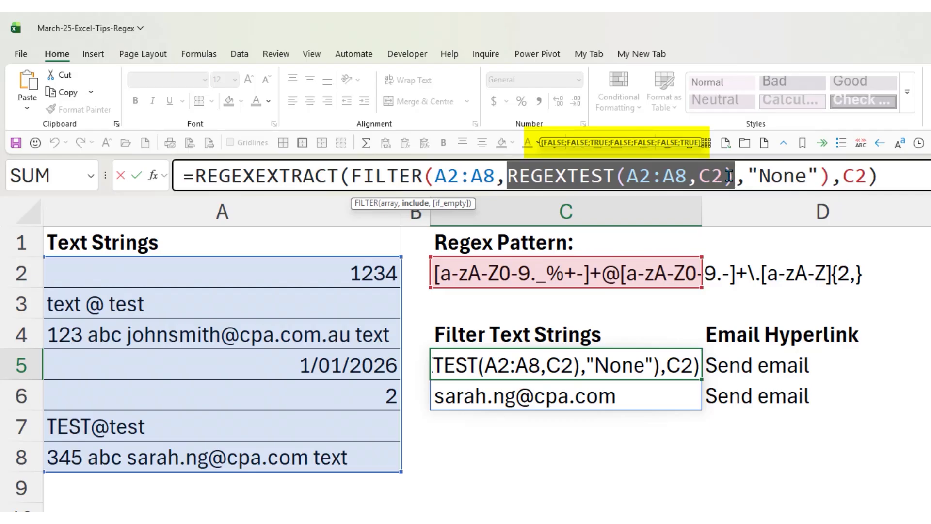
drag(735, 176, 507, 173)
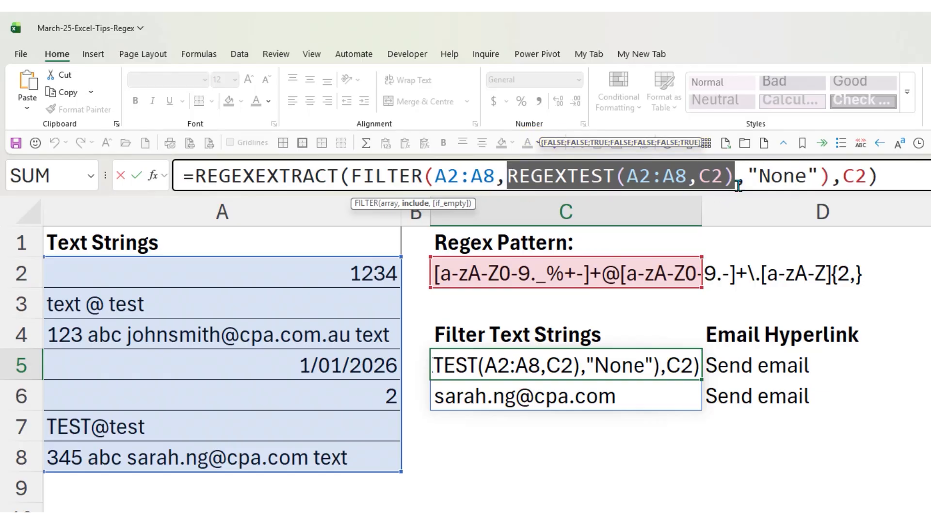
drag(747, 175, 820, 176)
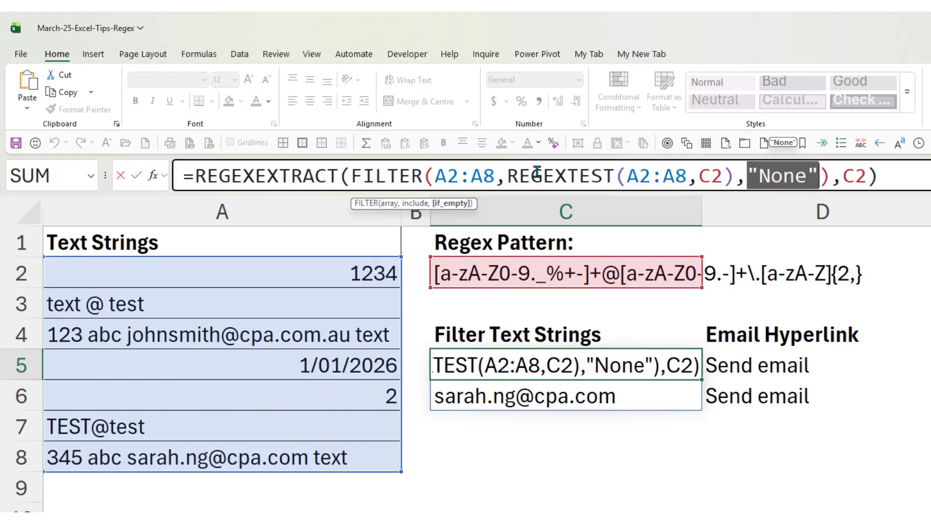
key(Escape)
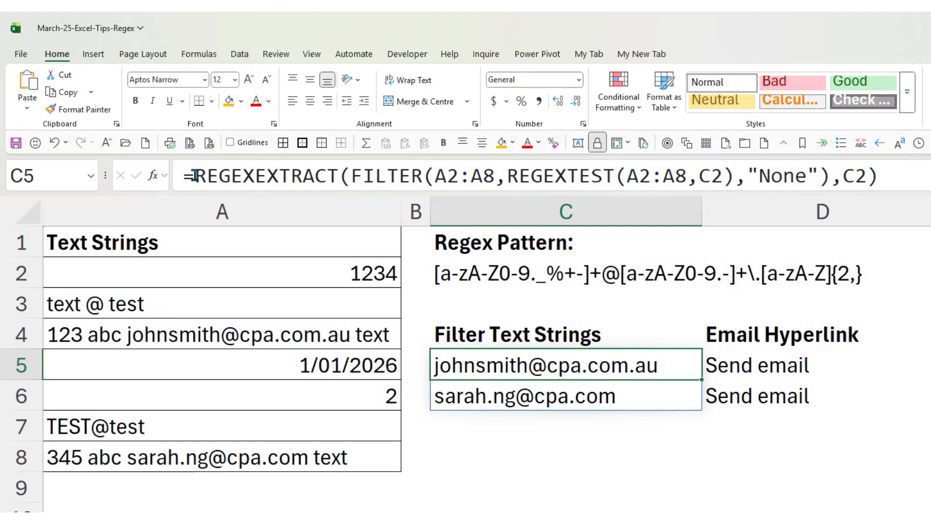
Reduce the C5 formula to =FILTER(A2:A8,REGEXTEST(A2:A8,C2),"None") and widen column C to fit the filtered text strings
click(345, 176)
drag(350, 175, 196, 176)
key(BackSpace)
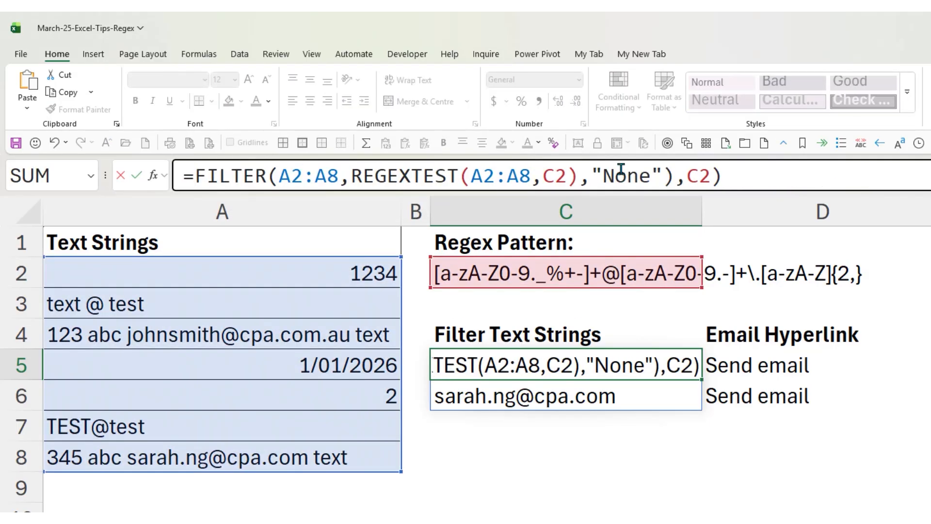
drag(683, 176, 748, 175)
key(BackSpace)
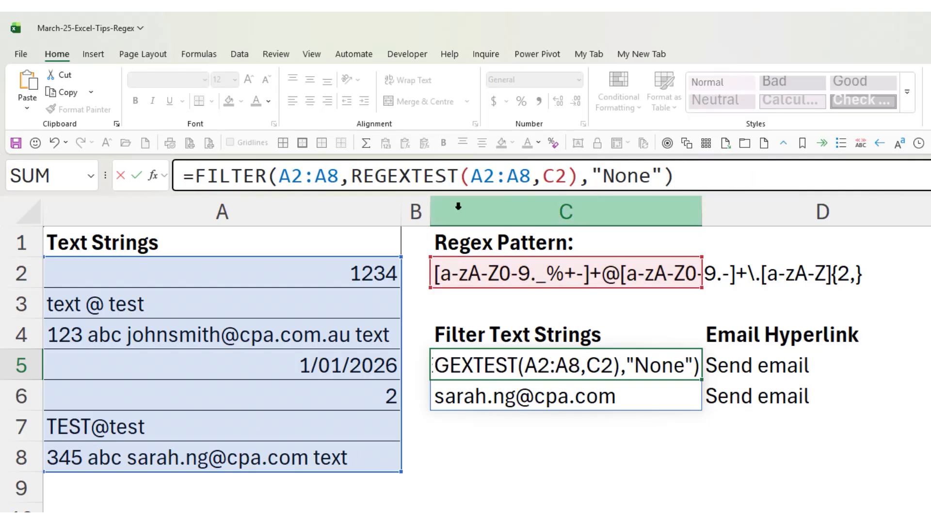
click(136, 176)
drag(702, 212, 797, 213)
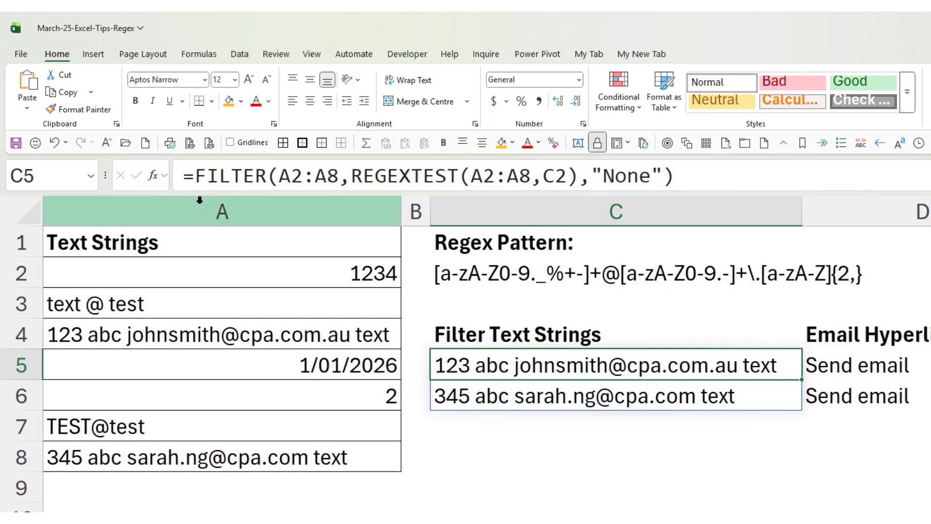
Wrap the C5 FILTER formula in REGEXEXTRACT with C2 as the pattern and enter it
click(196, 176)
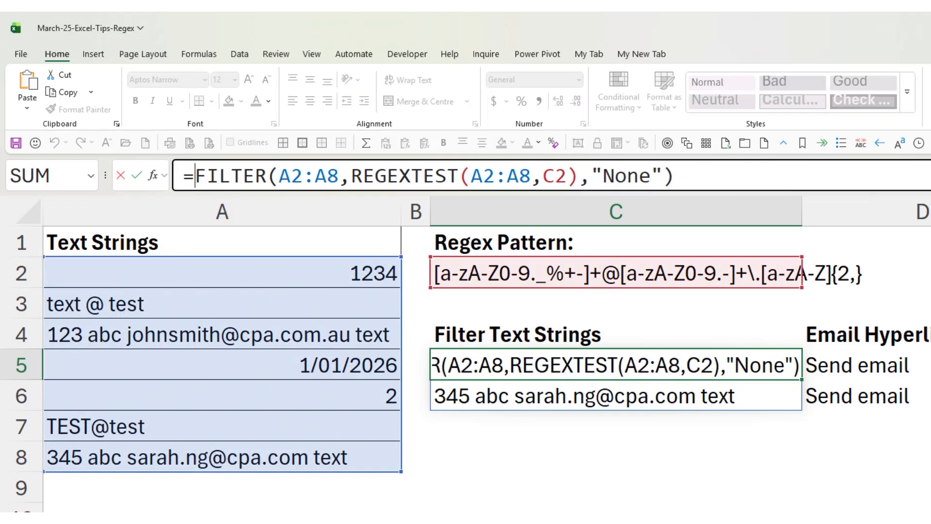
text(reg)
key(Down)
key(Down)
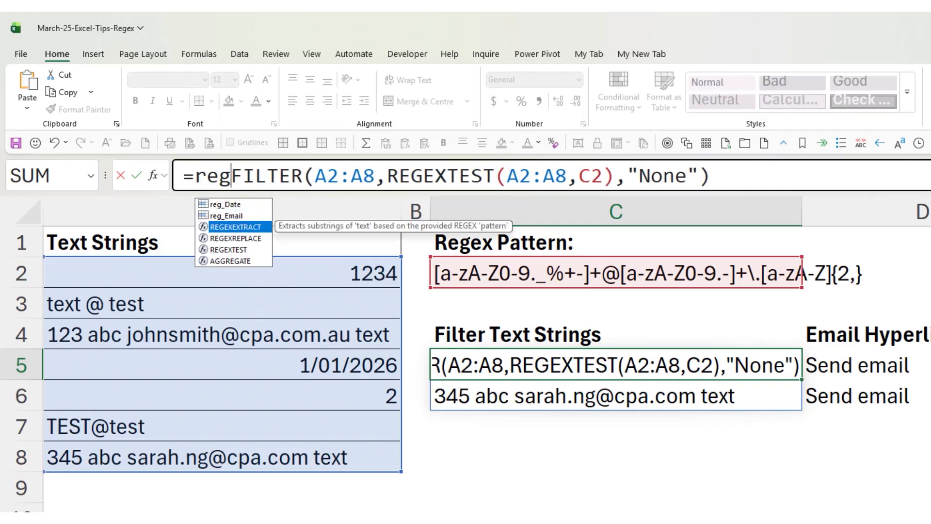
key(Tab)
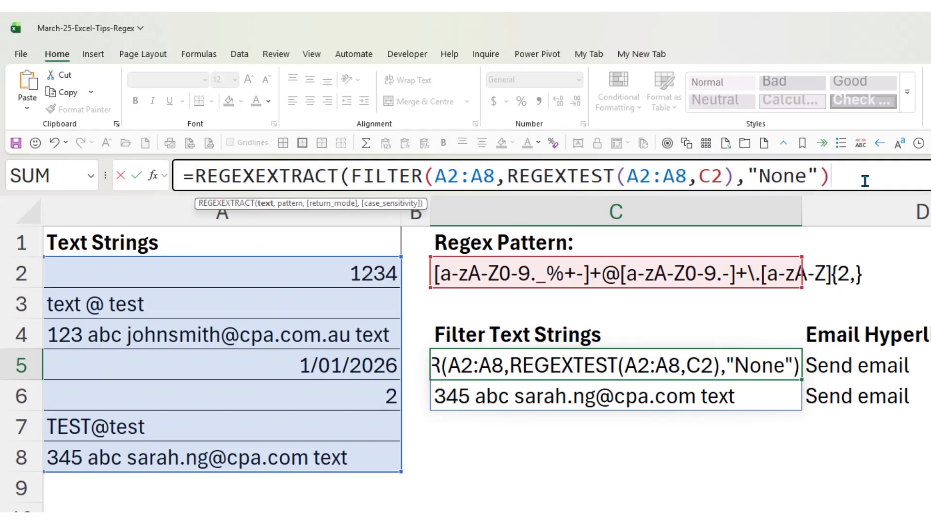
text(,c2))
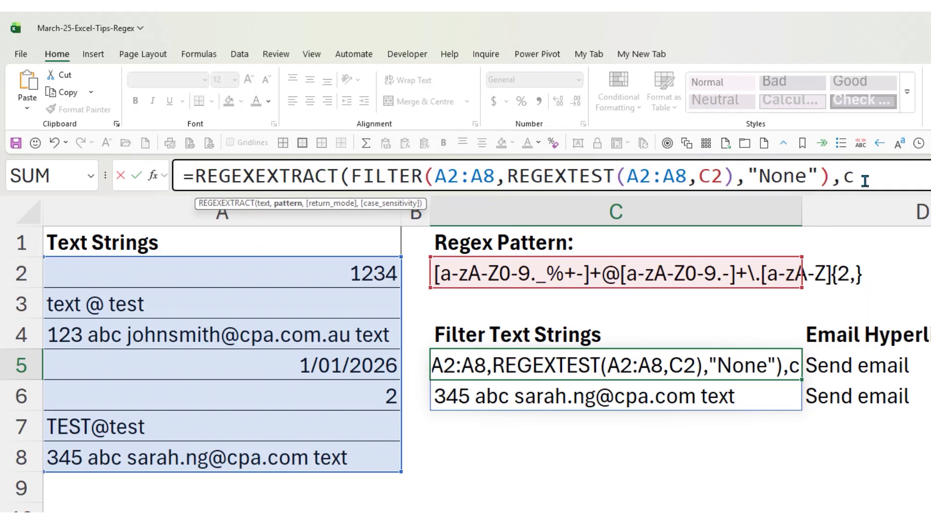
key(Return)
key(Up)
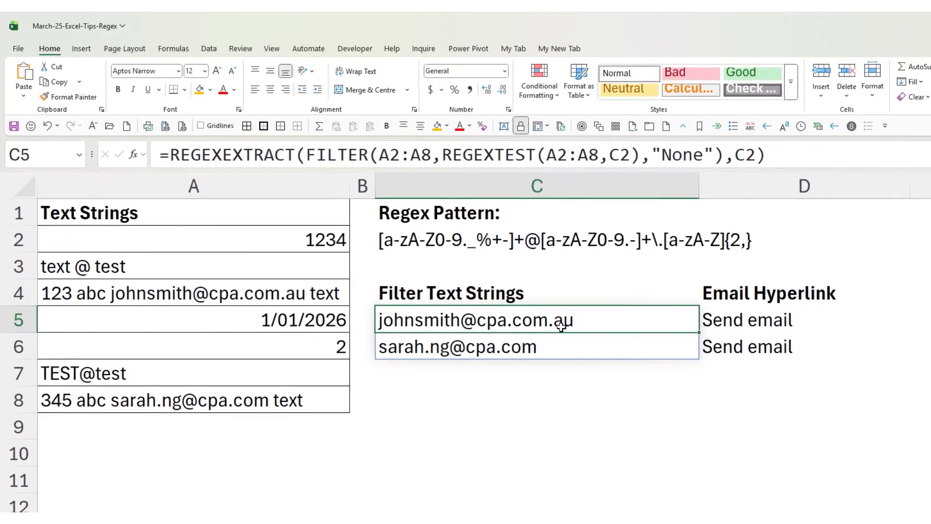
Examine the D5 HYPERLINK formula under Email Hyperlink, including the "MailTo:"& prefix and the # spill reference after C5
click(523, 348)
click(531, 323)
click(724, 291)
key(Down)
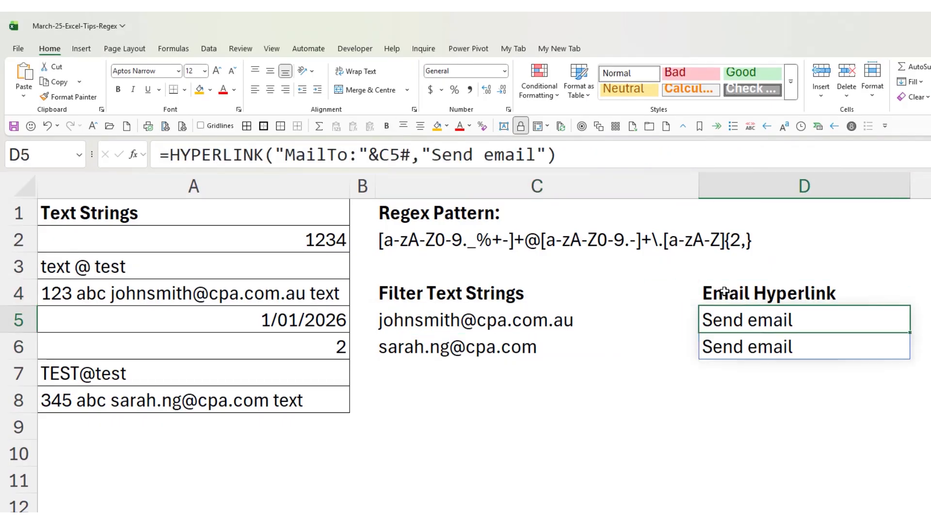
drag(274, 155, 379, 158)
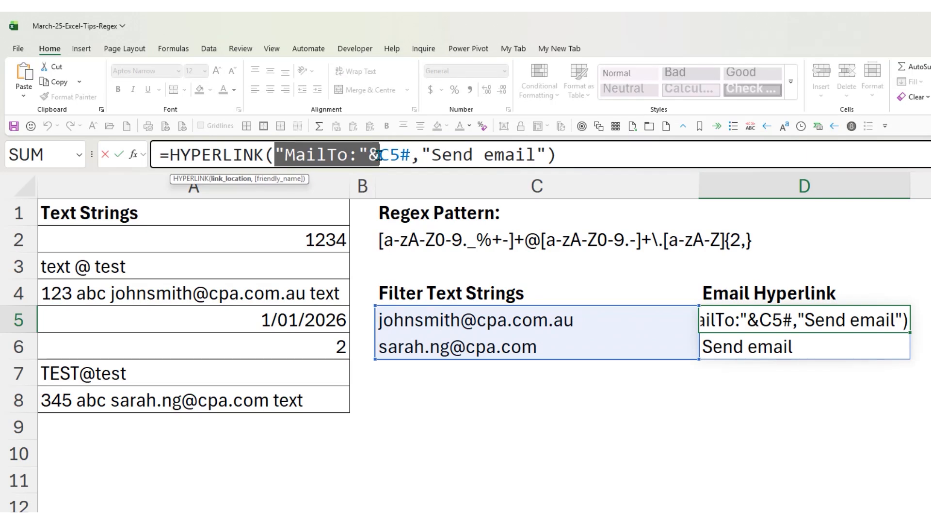
drag(400, 154, 411, 155)
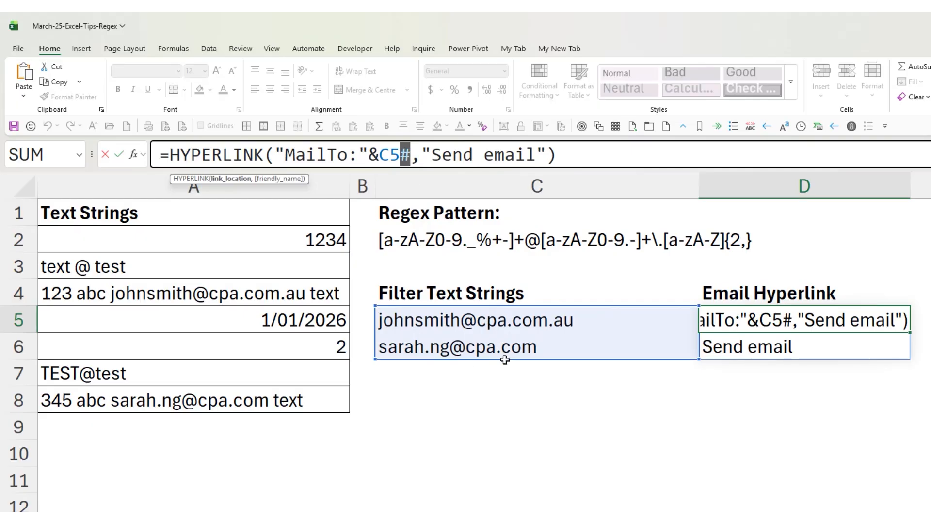
Evaluate the complete "MailTo:"&C5# link_location argument in D5, leave the formula, and follow the Send email link in D6
click(417, 154)
mouse_move(275, 154)
mouse_down()
mouse_move(371, 154)
mouse_move(274, 154)
mouse_up()
click(413, 154)
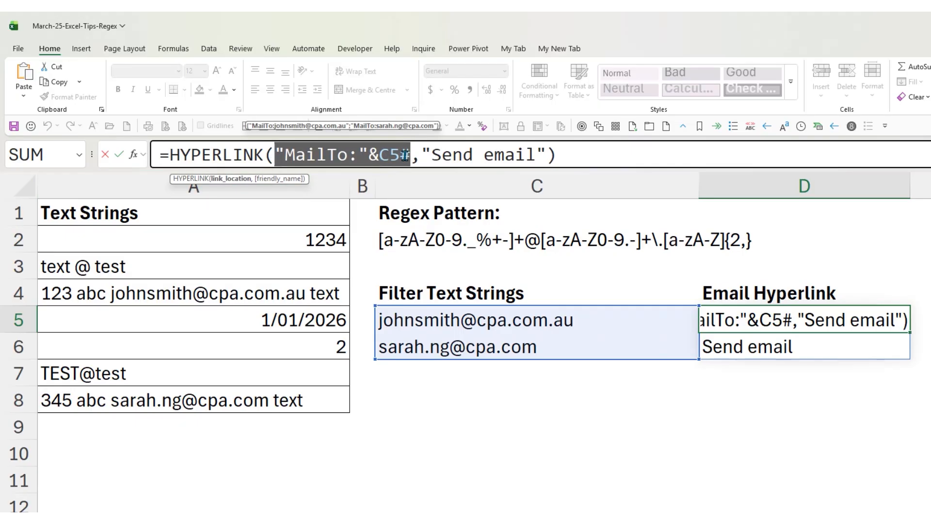
click(104, 154)
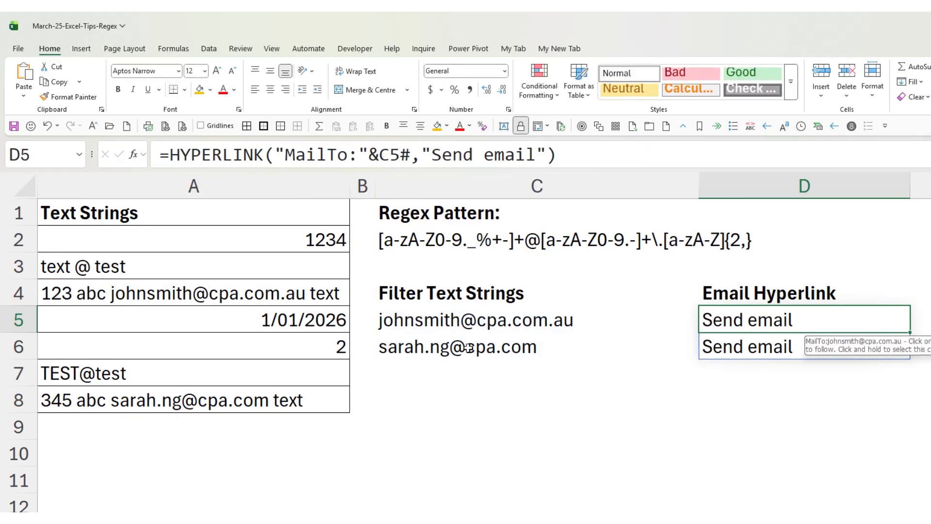
click(745, 352)
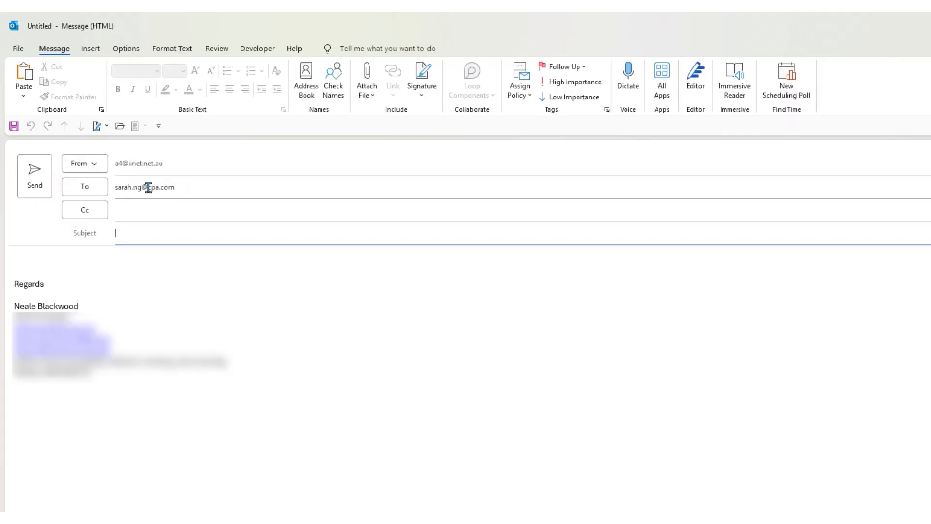